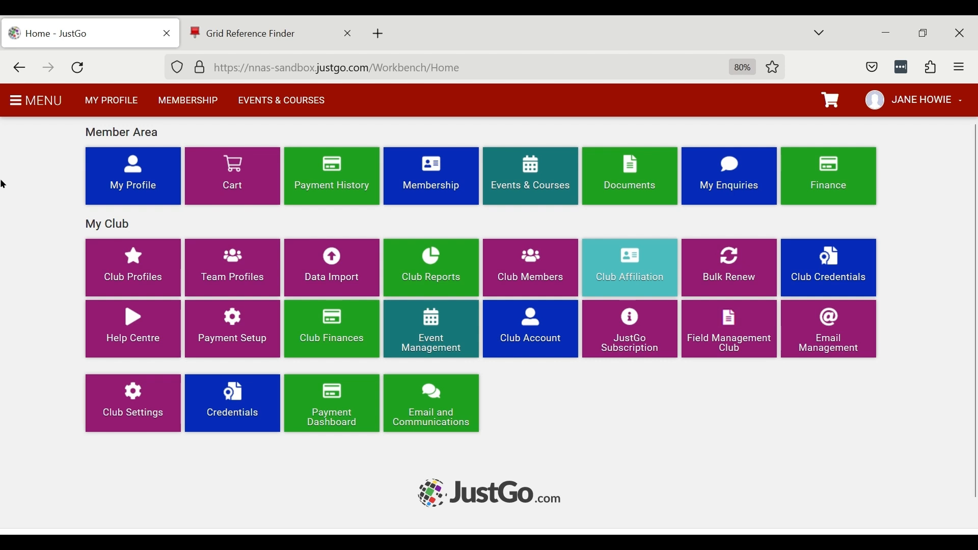
Open the club's Event Management area.
{"action": "left_click", "coordinate": [30, 103]}
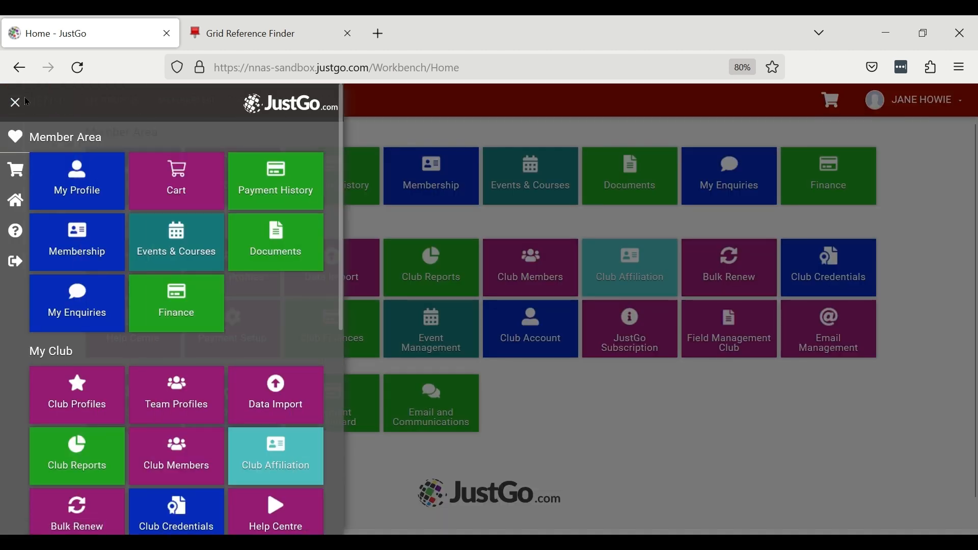
{"action": "scroll", "coordinate": [193, 281], "scroll_direction": "down", "scroll_amount": 3}
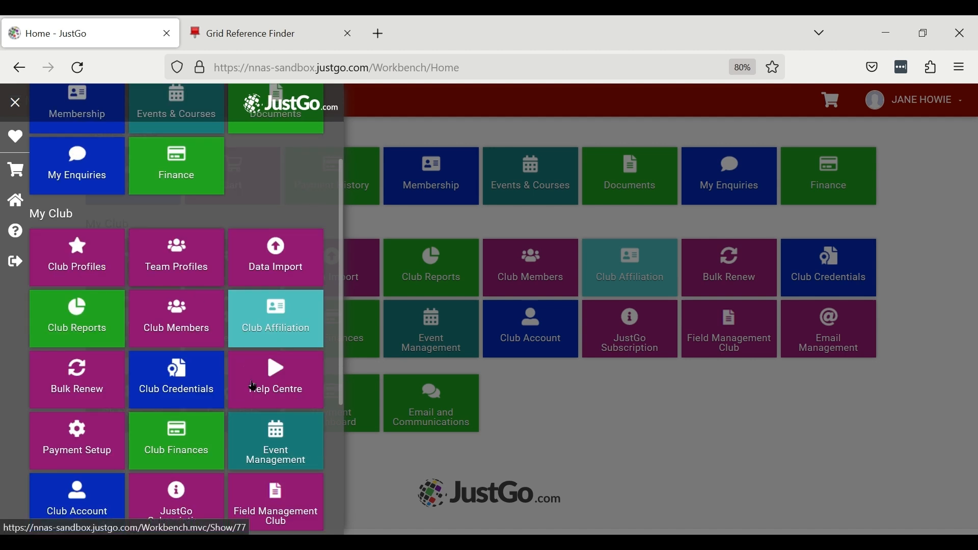
{"action": "left_click", "coordinate": [290, 441]}
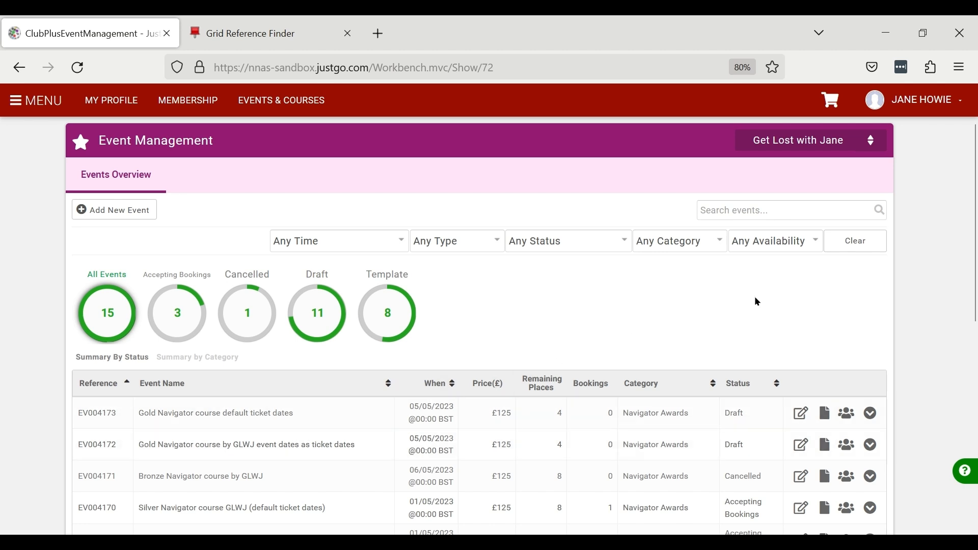
{"action": "left_click", "coordinate": [875, 141]}
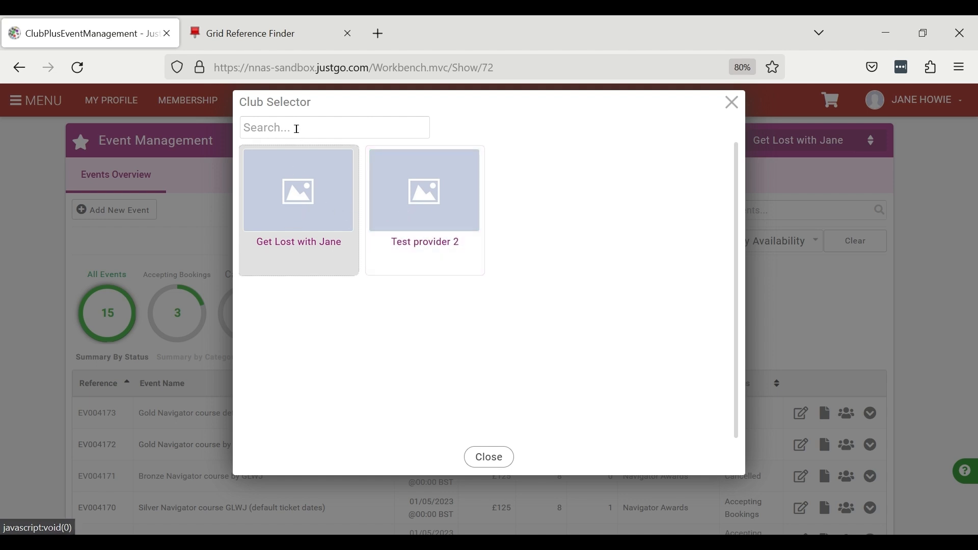
{"action": "left_click", "coordinate": [499, 458]}
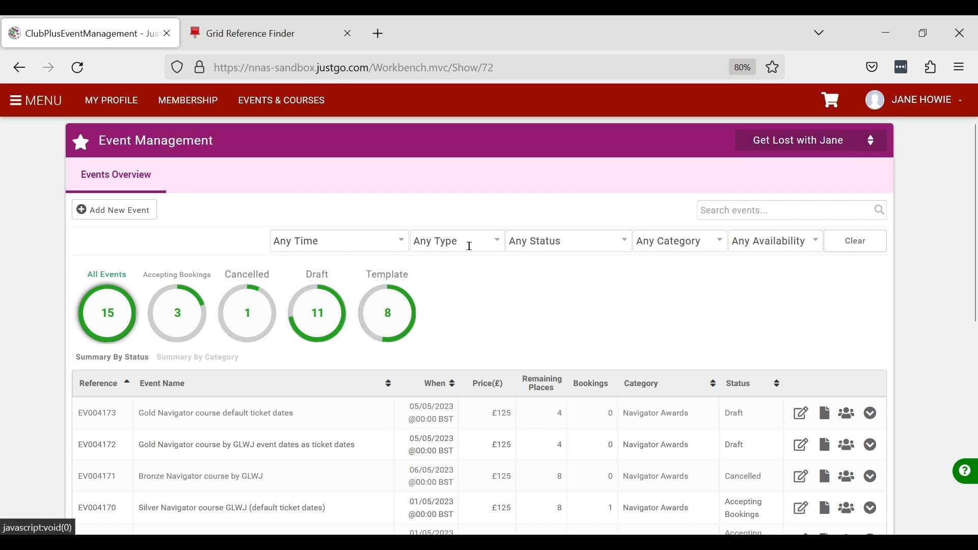
{"action": "left_click", "coordinate": [504, 247]}
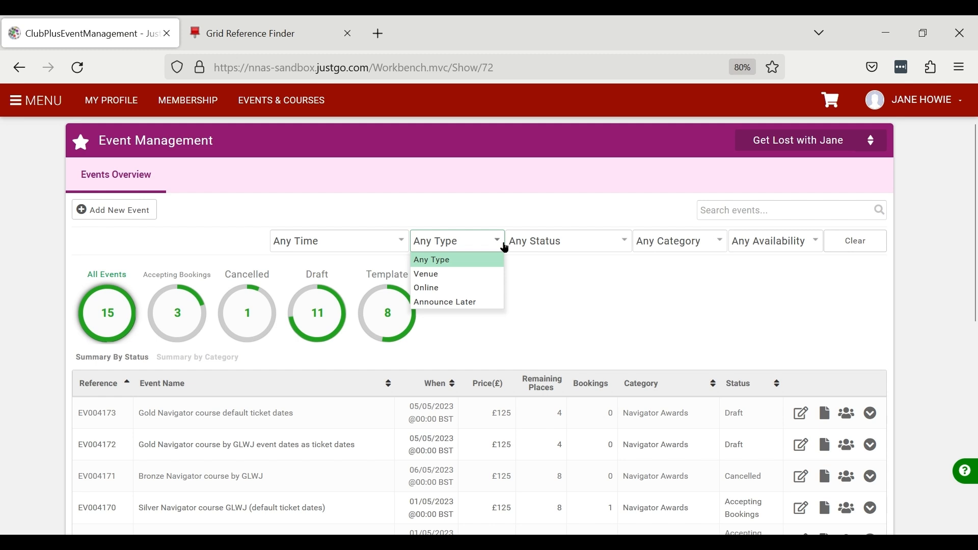
{"action": "left_click", "coordinate": [504, 248]}
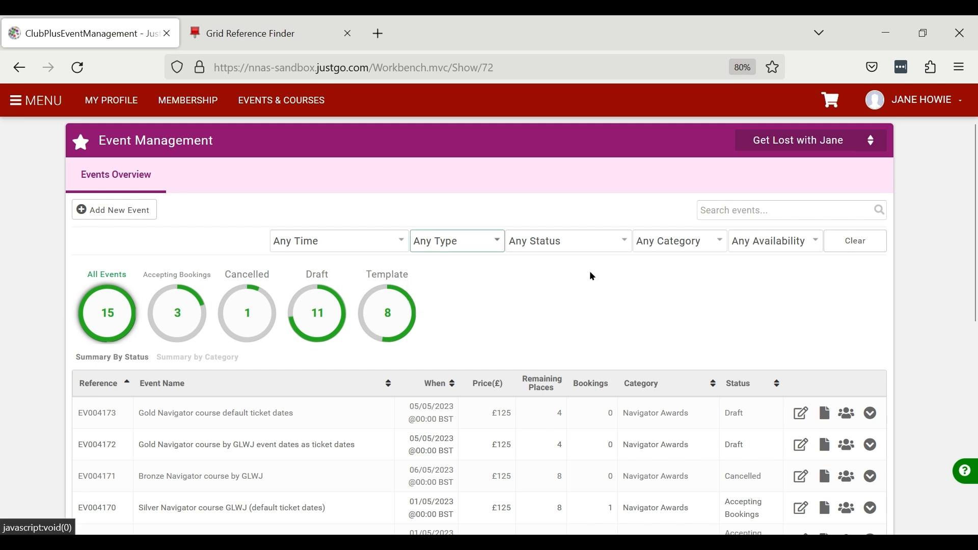
{"action": "left_click", "coordinate": [624, 245]}
{"action": "left_click", "coordinate": [672, 275]}
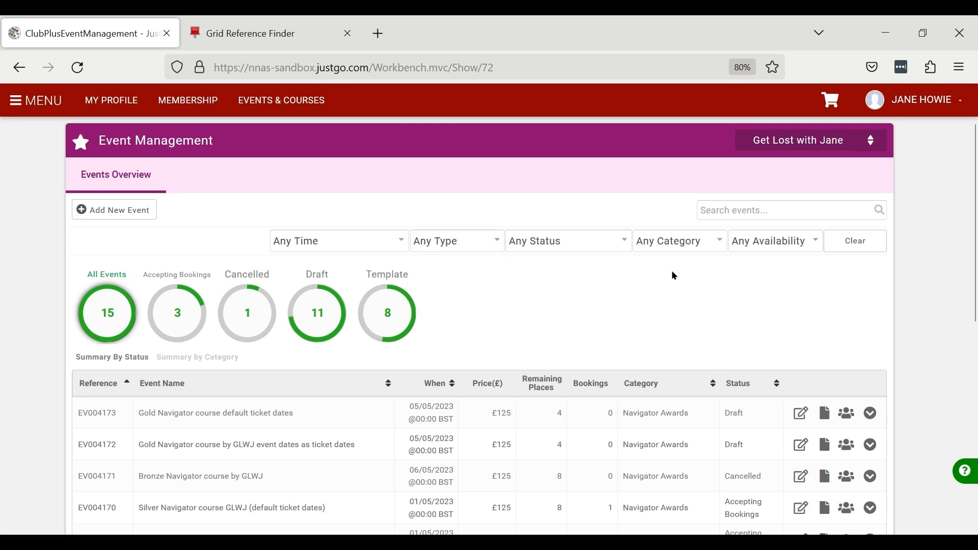
Filter the events to templates and copy the Bronze Navigator course template with 1 course director.
{"action": "left_click", "coordinate": [393, 315]}
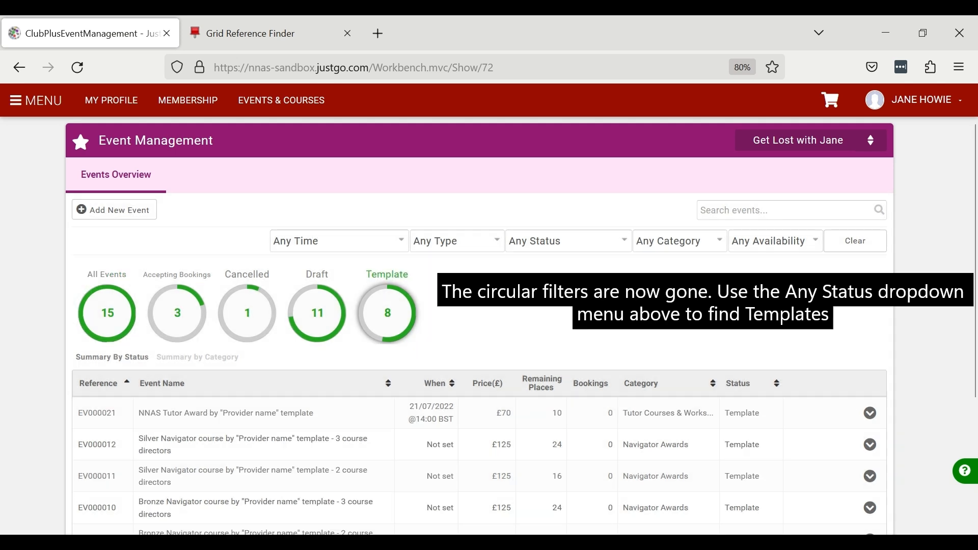
{"action": "scroll", "coordinate": [747, 268], "scroll_direction": "down", "scroll_amount": 3}
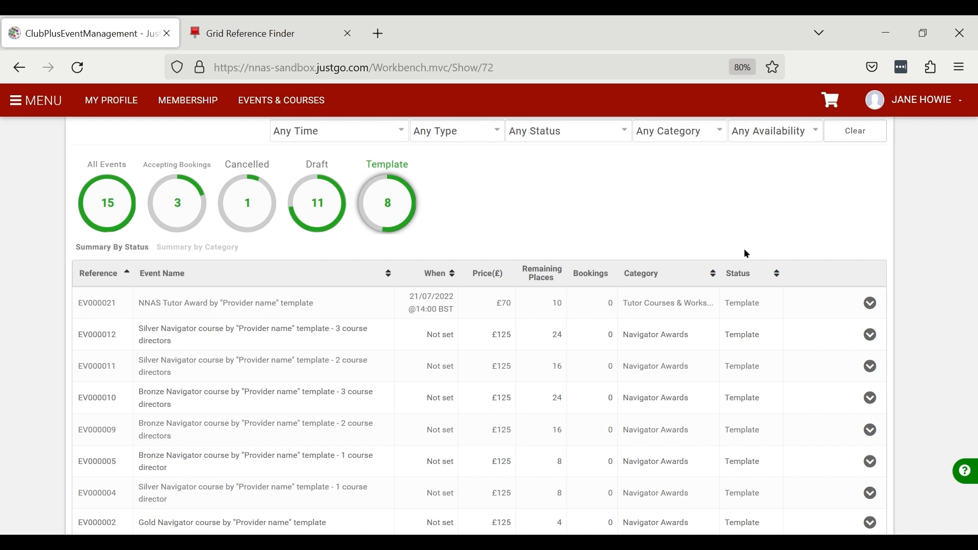
{"action": "scroll", "coordinate": [744, 248], "scroll_direction": "up", "scroll_amount": 3}
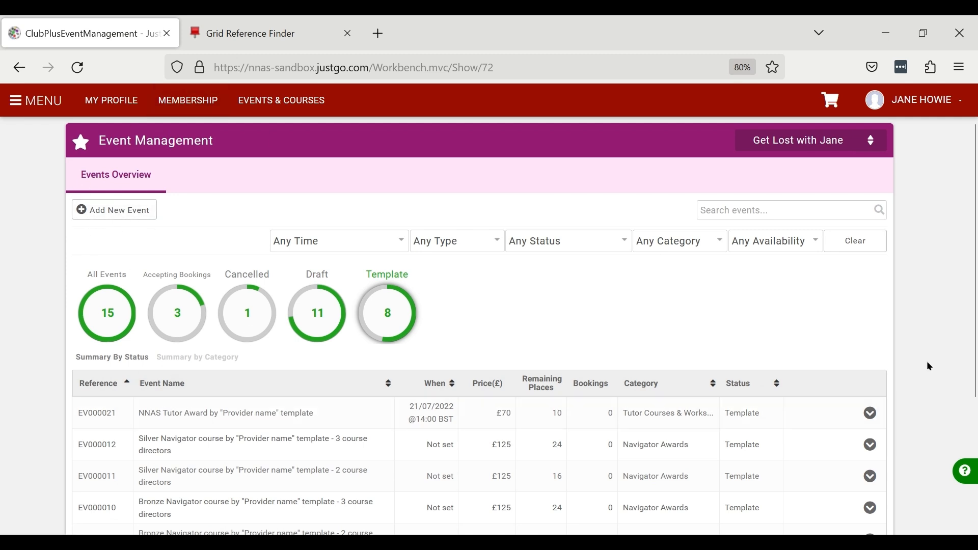
{"action": "scroll", "coordinate": [929, 349], "scroll_direction": "down", "scroll_amount": 2}
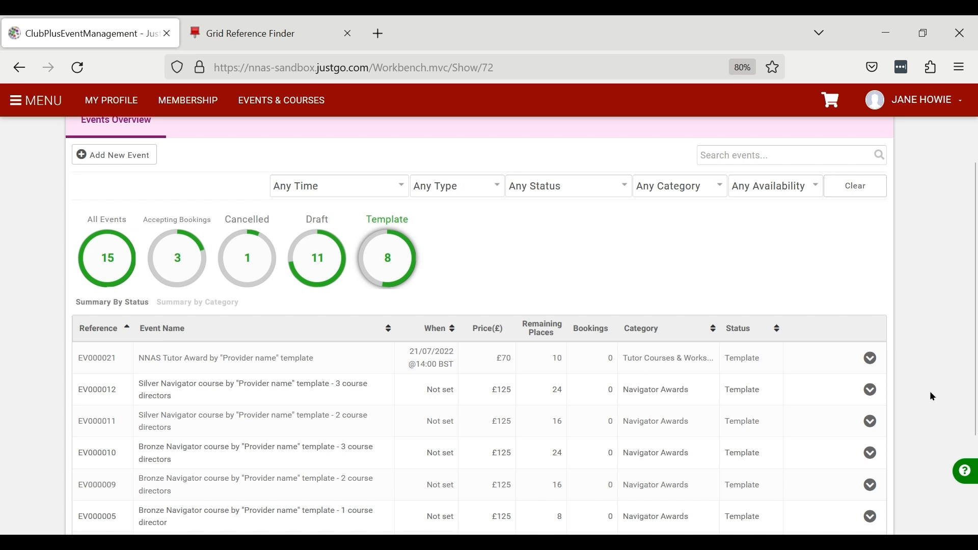
{"action": "scroll", "coordinate": [930, 395], "scroll_direction": "down", "scroll_amount": 2}
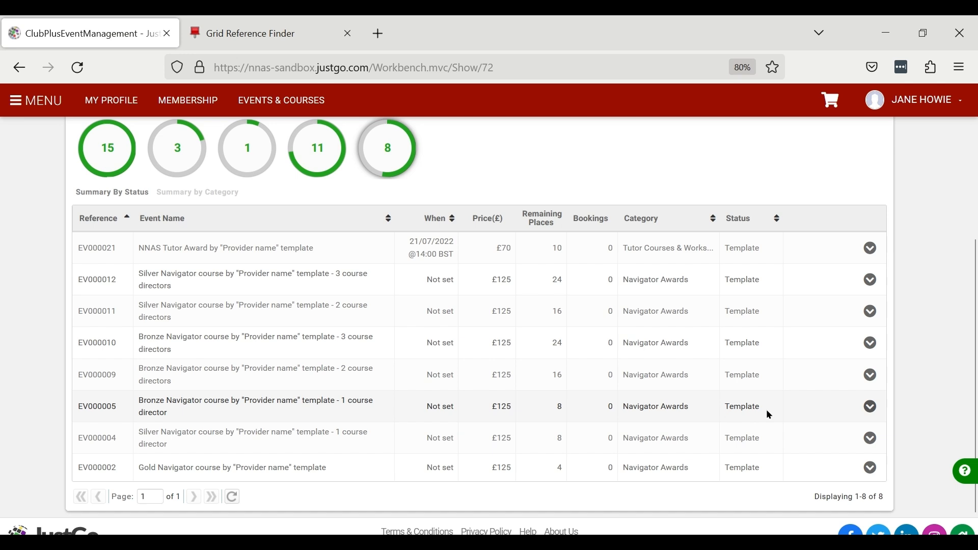
{"action": "left_click", "coordinate": [879, 409]}
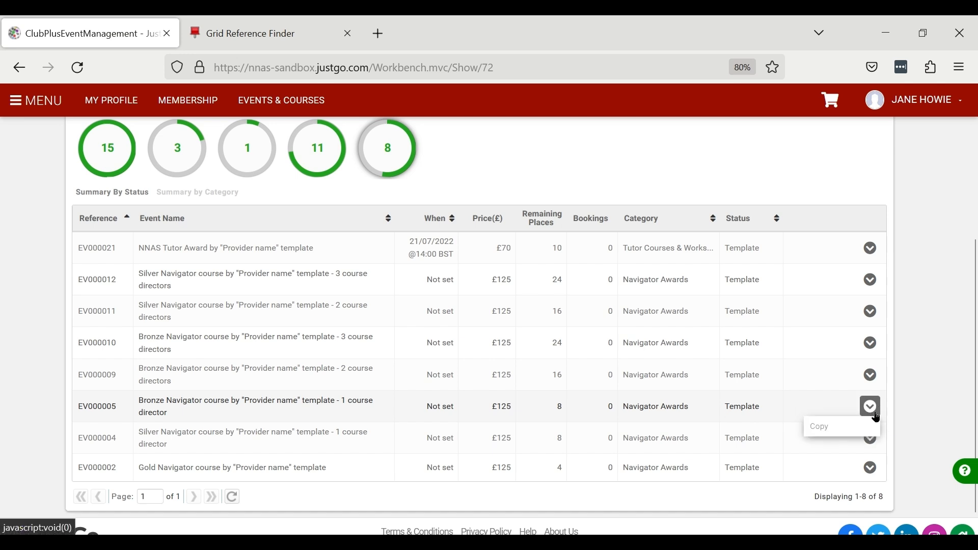
{"action": "left_click", "coordinate": [845, 427]}
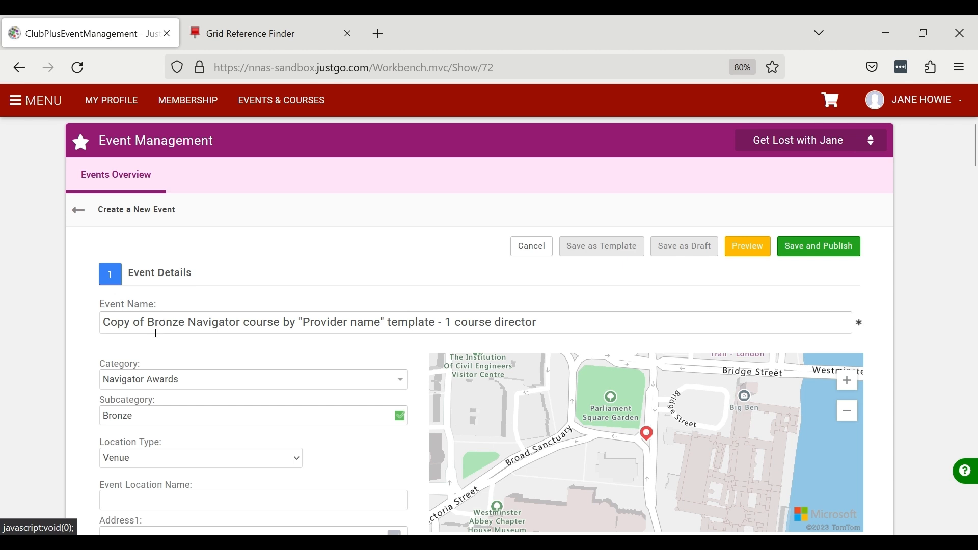
Rename the copied event as "Bronze Navigator course by GLWJ".
{"action": "left_click_drag", "start_coordinate": [148, 333], "coordinate": [104, 331]}
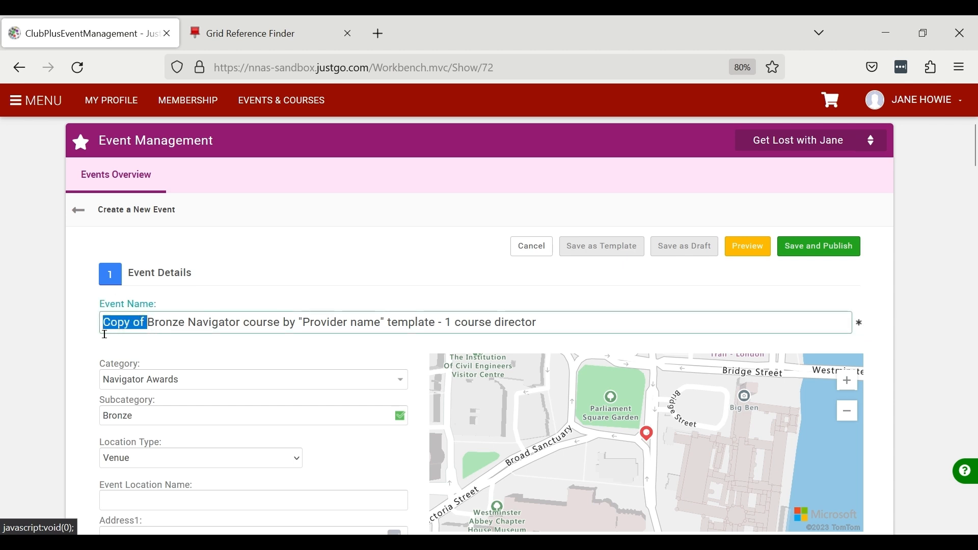
{"action": "key", "text": "BackSpace"}
{"action": "left_click_drag", "start_coordinate": [512, 324], "coordinate": [265, 329]}
{"action": "type", "text": "GLWJ"}
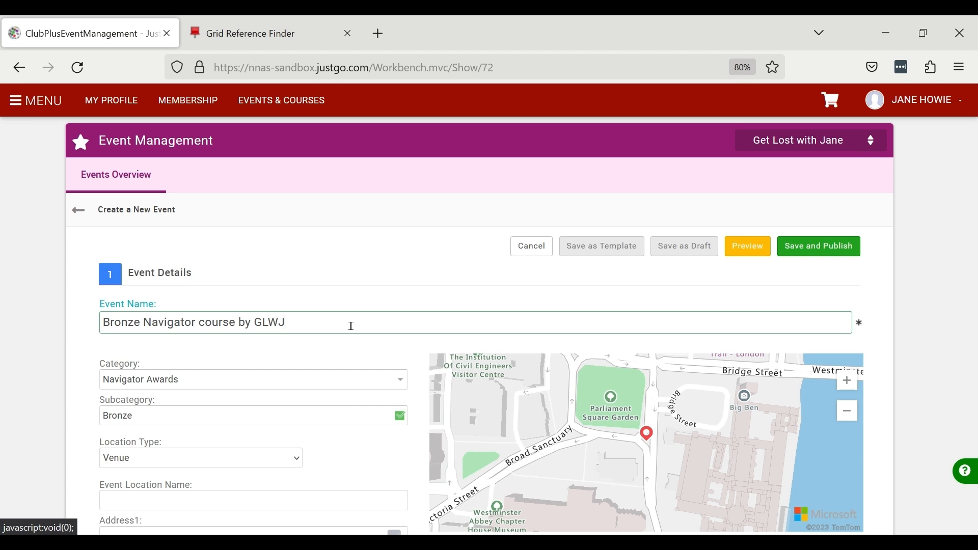
Enter "Stirling Enterprise Park" as the event location name and fill in the first line of the venue's address.
{"action": "scroll", "coordinate": [258, 311], "scroll_direction": "down", "scroll_amount": 2}
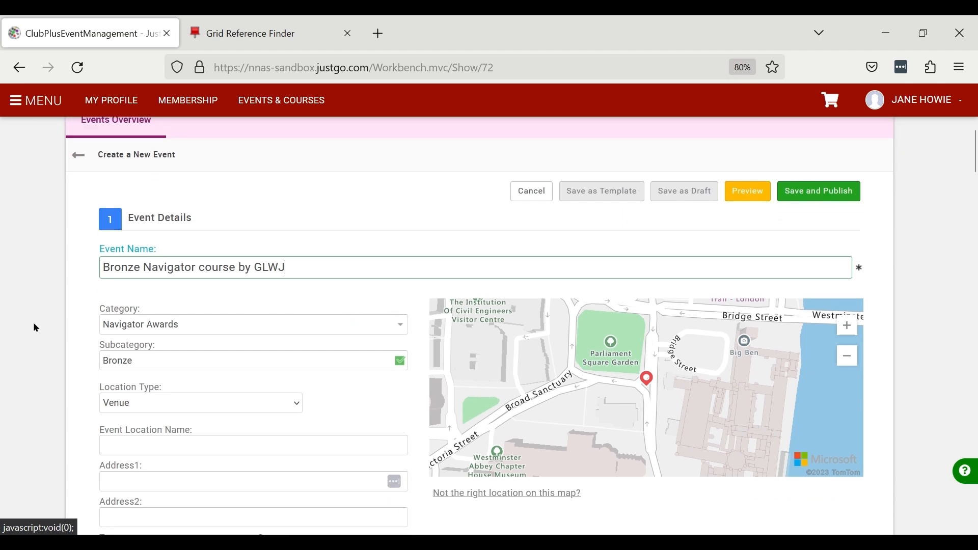
{"action": "scroll", "coordinate": [36, 327], "scroll_direction": "down", "scroll_amount": 2}
{"action": "scroll", "coordinate": [38, 292], "scroll_direction": "down", "scroll_amount": 2}
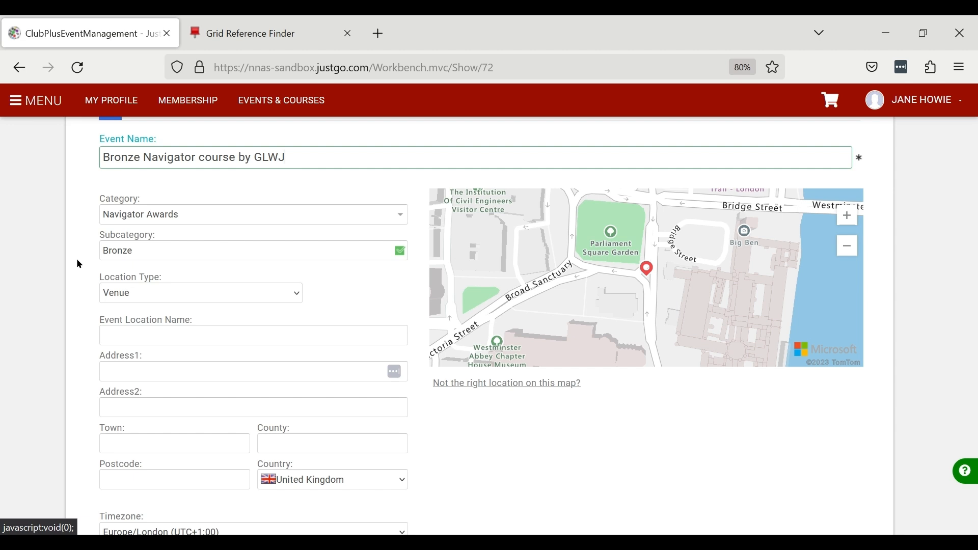
{"action": "scroll", "coordinate": [75, 264], "scroll_direction": "down", "scroll_amount": 2}
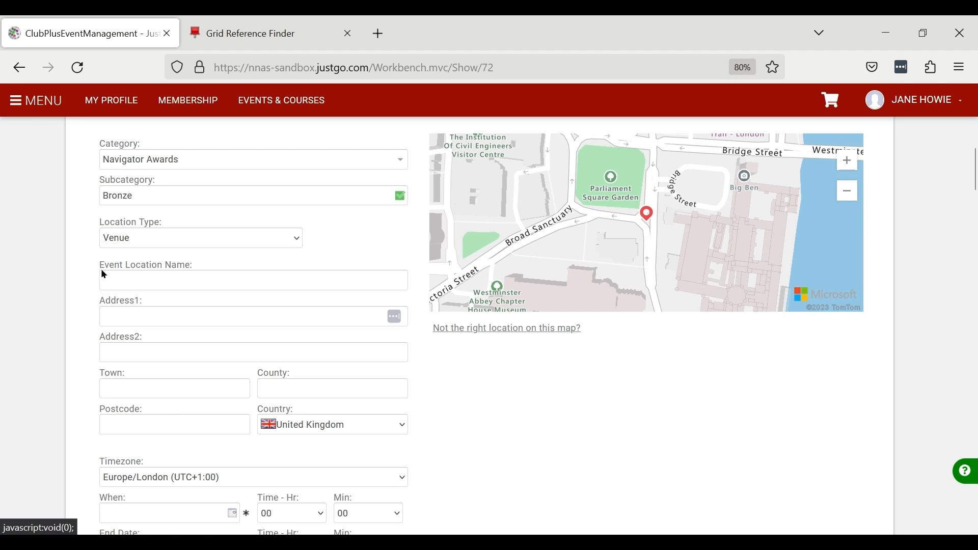
{"action": "left_click", "coordinate": [125, 290]}
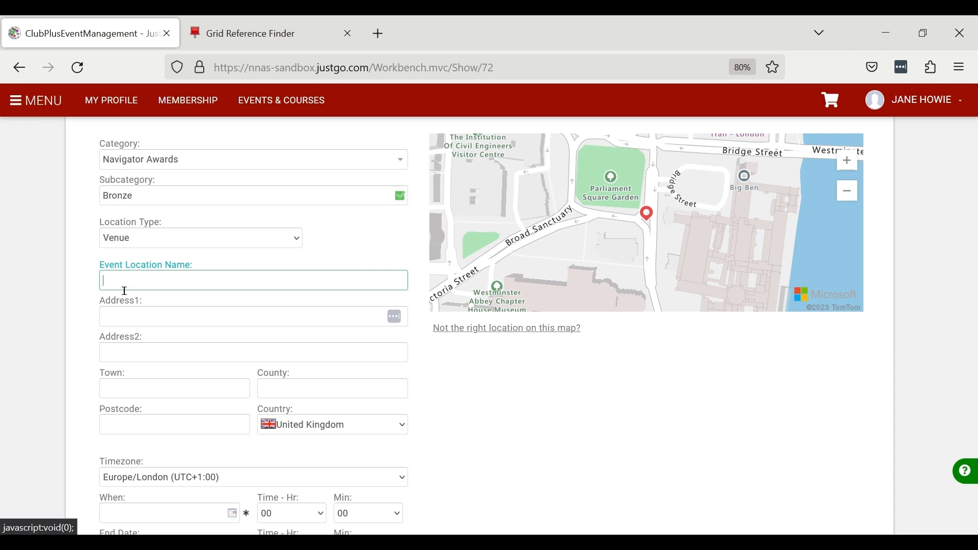
{"action": "type", "text": "Stirling Enterprise Park"}
{"action": "key", "text": "Tab"}
{"action": "type", "text": "Springbank Road"}
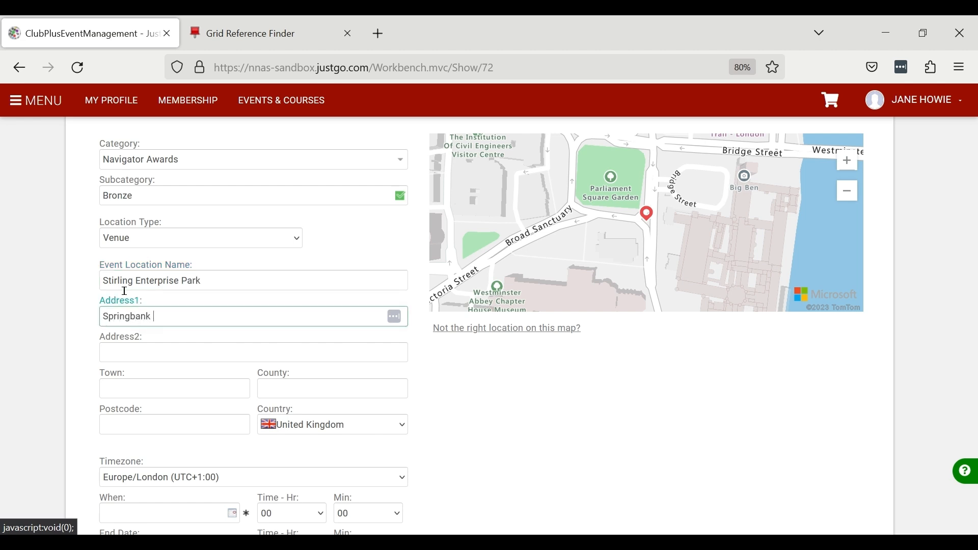
Fill in the venue's town, county and postcode, leaving the second address line empty.
{"action": "key", "text": "Tab"}
{"action": "key", "text": "Tab"}
{"action": "type", "text": "Stirling"}
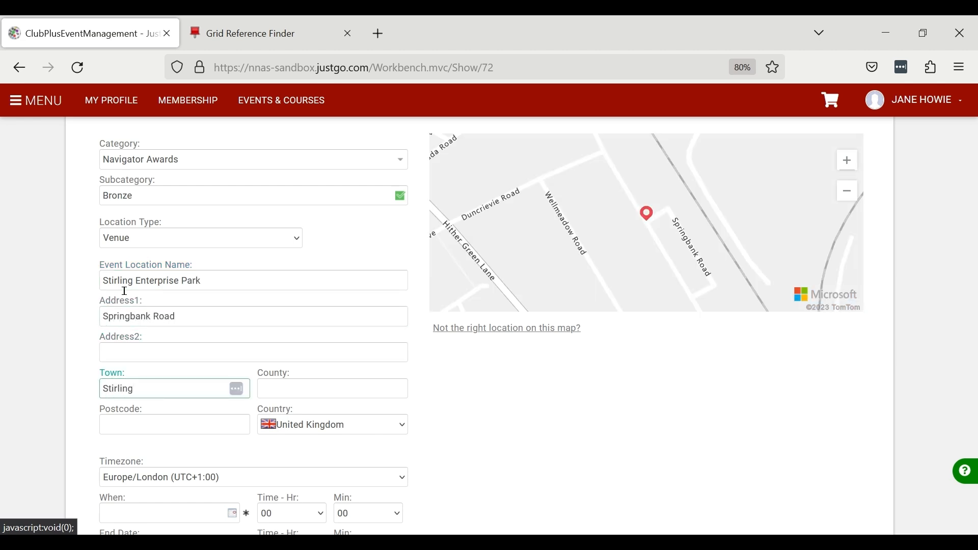
{"action": "key", "text": "Tab"}
{"action": "type", "text": "Stirlingshire"}
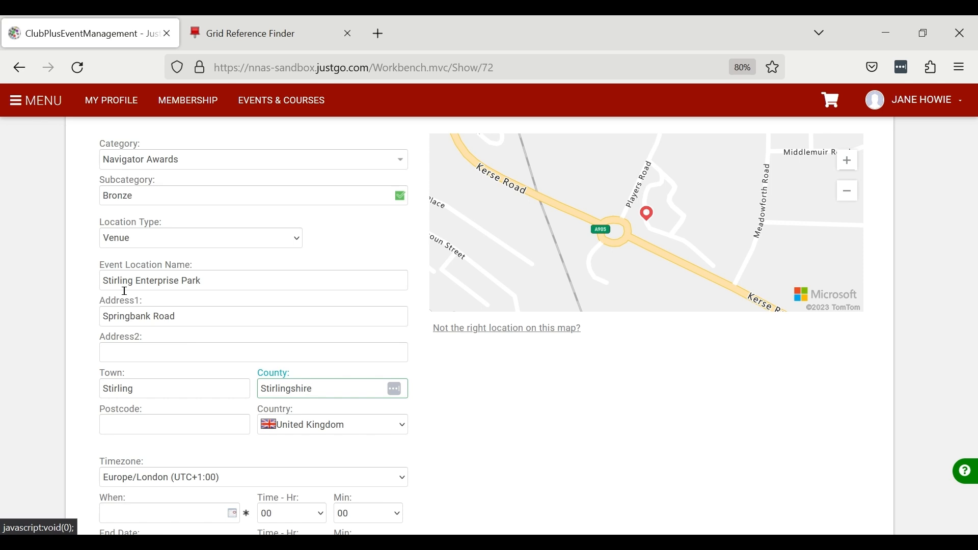
{"action": "left_click", "coordinate": [142, 424]}
{"action": "type", "text": "FK7 7RP"}
{"action": "key", "text": "Tab"}
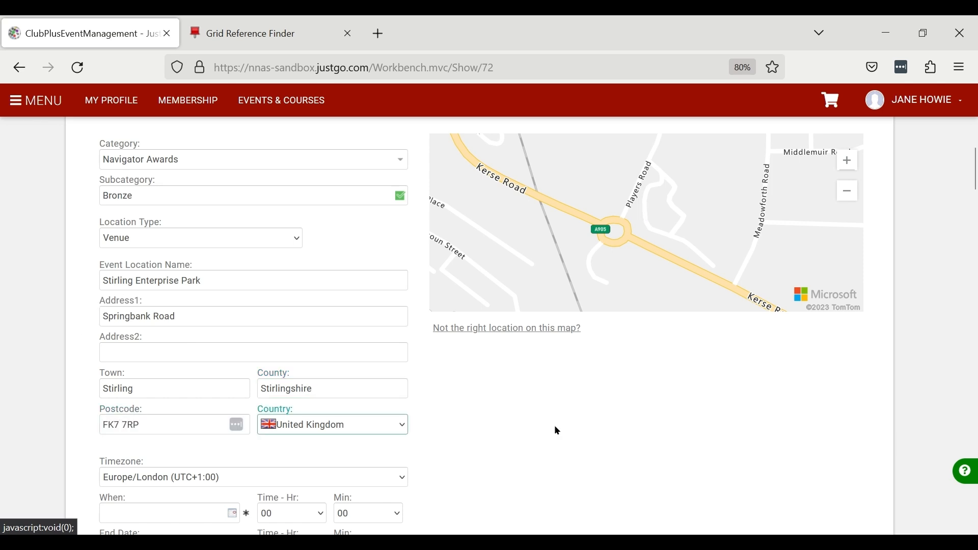
{"action": "left_click", "coordinate": [776, 381]}
Switch to Grid Reference Finder and copy the decimal latitude and longitude found for the venue's postcode.
{"action": "scroll", "coordinate": [874, 430], "scroll_direction": "up", "scroll_amount": 2}
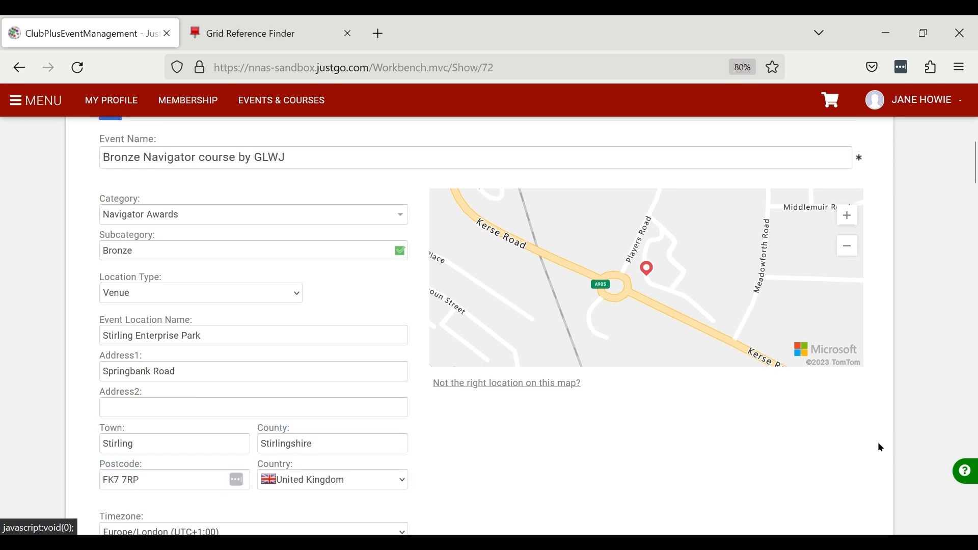
{"action": "left_click", "coordinate": [849, 248]}
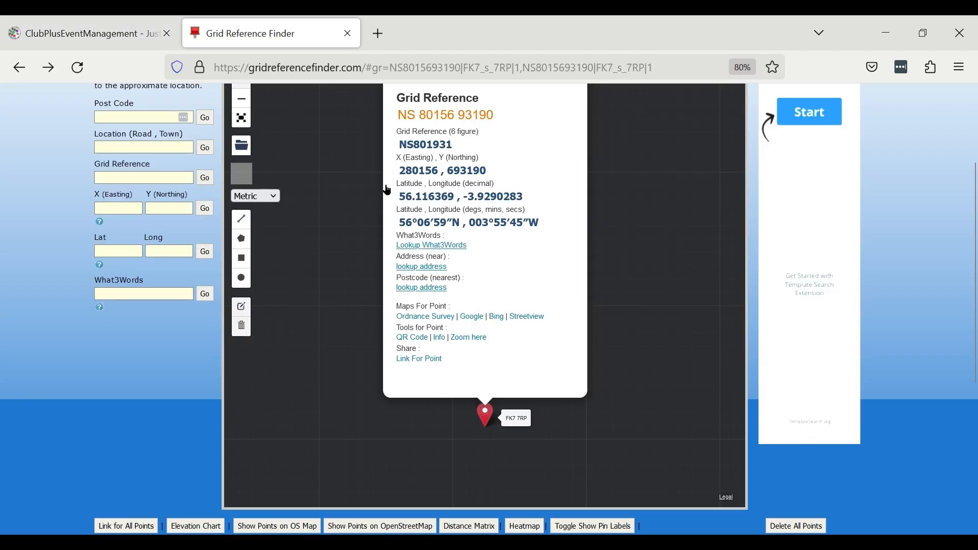
{"action": "left_click_drag", "start_coordinate": [408, 205], "coordinate": [530, 205]}
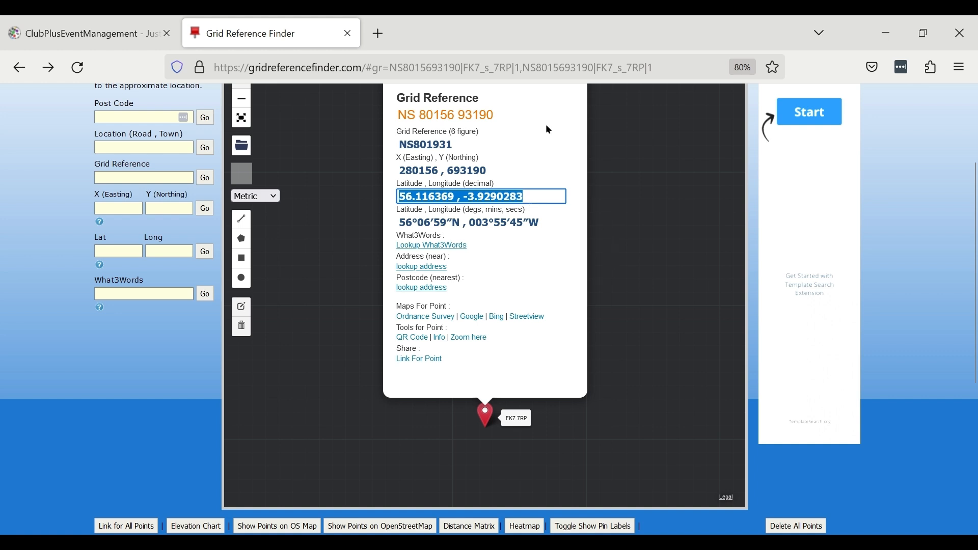
Back in JustGo, replace the event's location reference with 56.116369 , -3.9290283 and update the map location.
{"action": "left_click", "coordinate": [74, 23]}
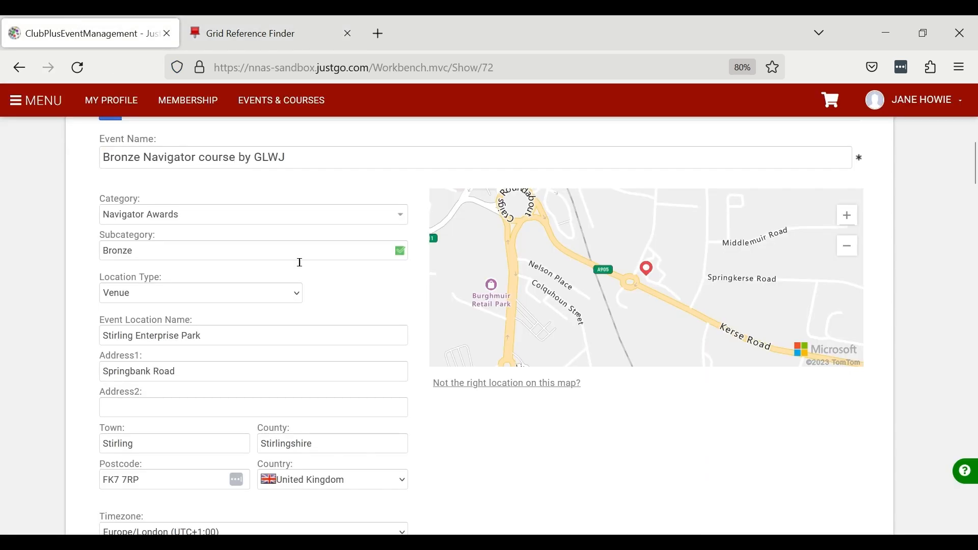
{"action": "left_click", "coordinate": [520, 385]}
{"action": "triple_click", "coordinate": [539, 411]}
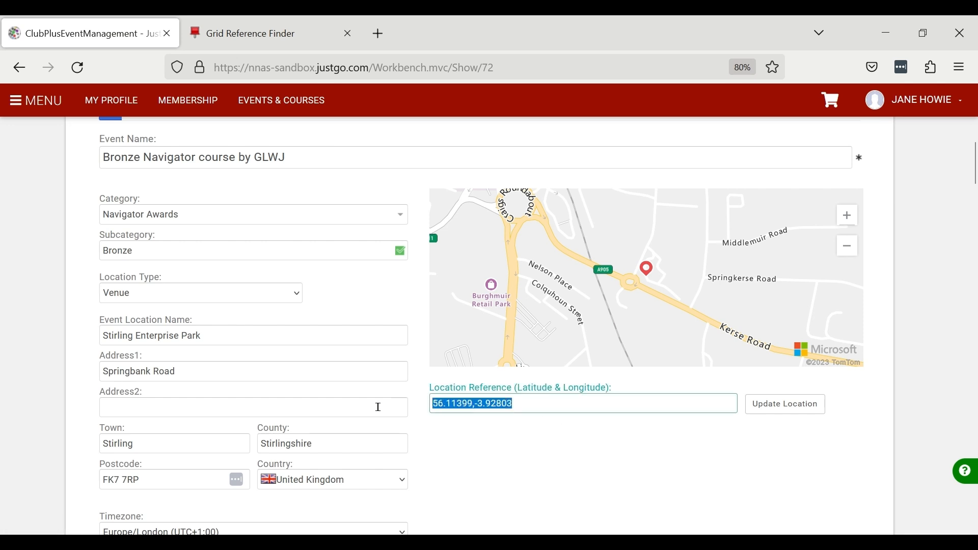
{"action": "key", "text": "ctrl+v"}
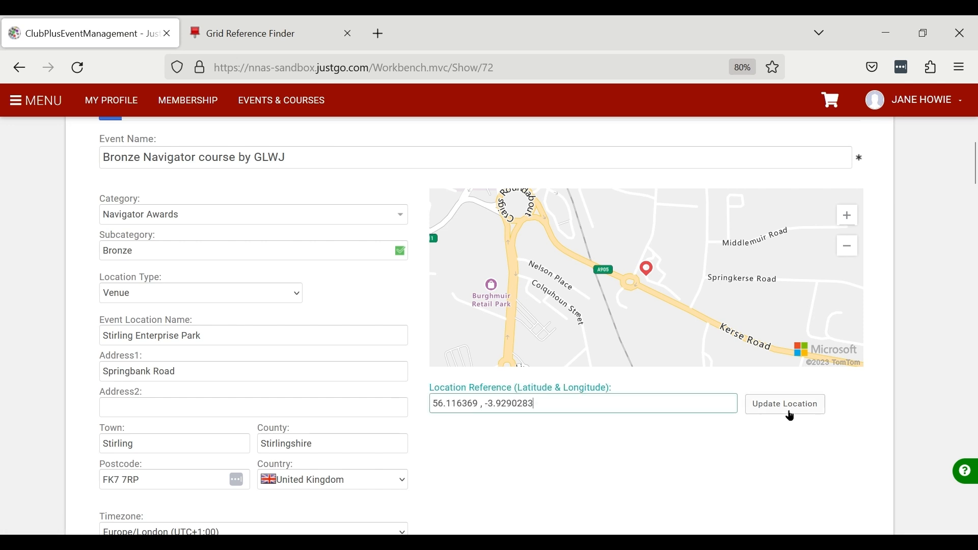
{"action": "left_click", "coordinate": [788, 407]}
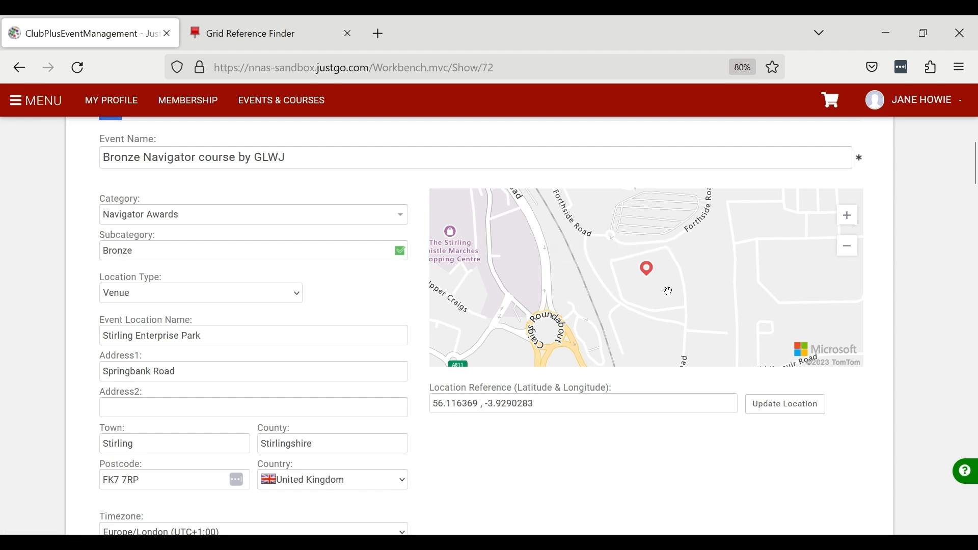
Set the event's start date to 20/05/2023, applying it to the ticket availability dates, and the end date to 21/05/2023.
{"action": "scroll", "coordinate": [702, 468], "scroll_direction": "down", "scroll_amount": 5}
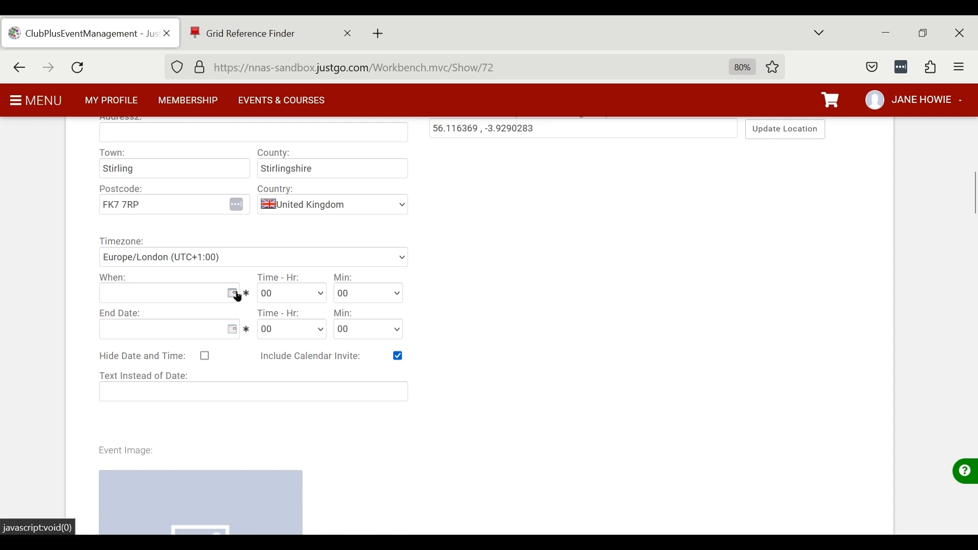
{"action": "left_click", "coordinate": [233, 294]}
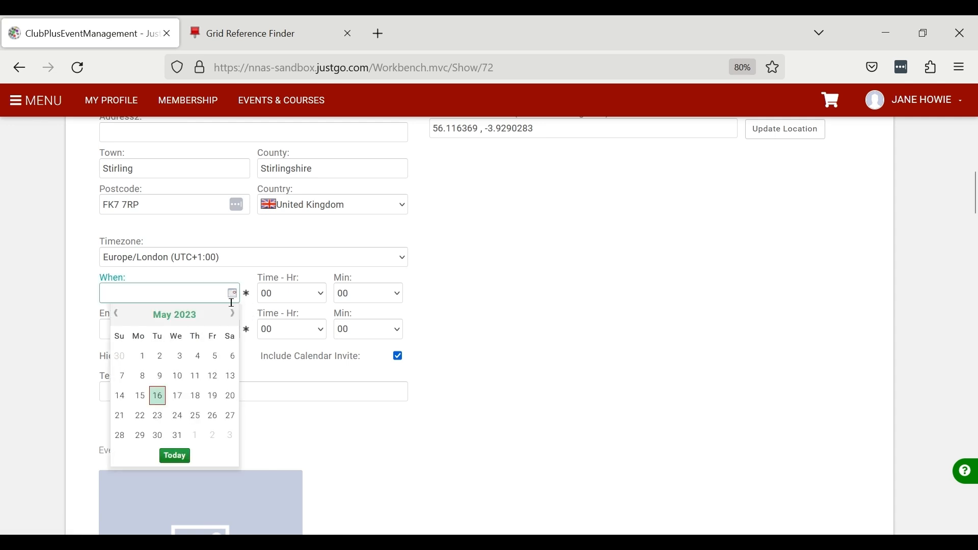
{"action": "left_click", "coordinate": [231, 398]}
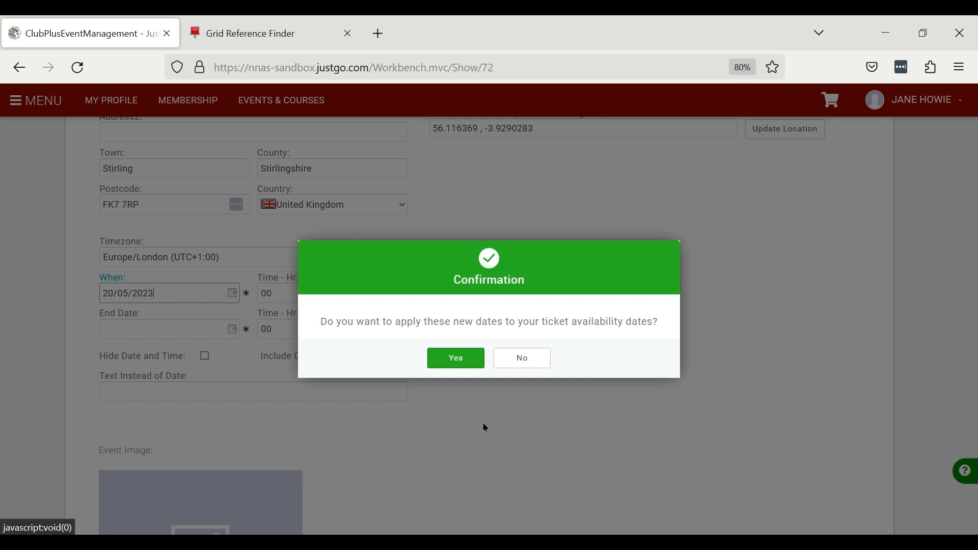
{"action": "left_click", "coordinate": [461, 362]}
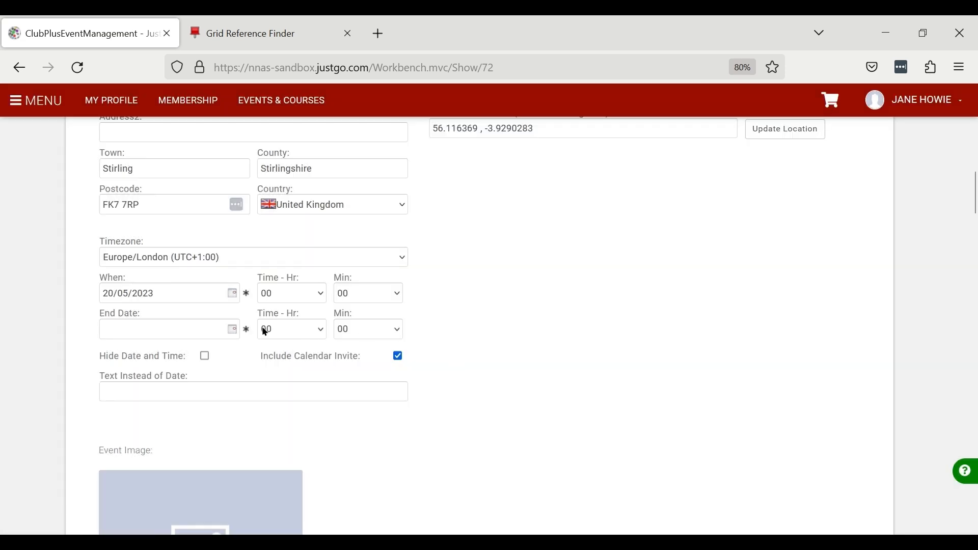
{"action": "left_click", "coordinate": [235, 330]}
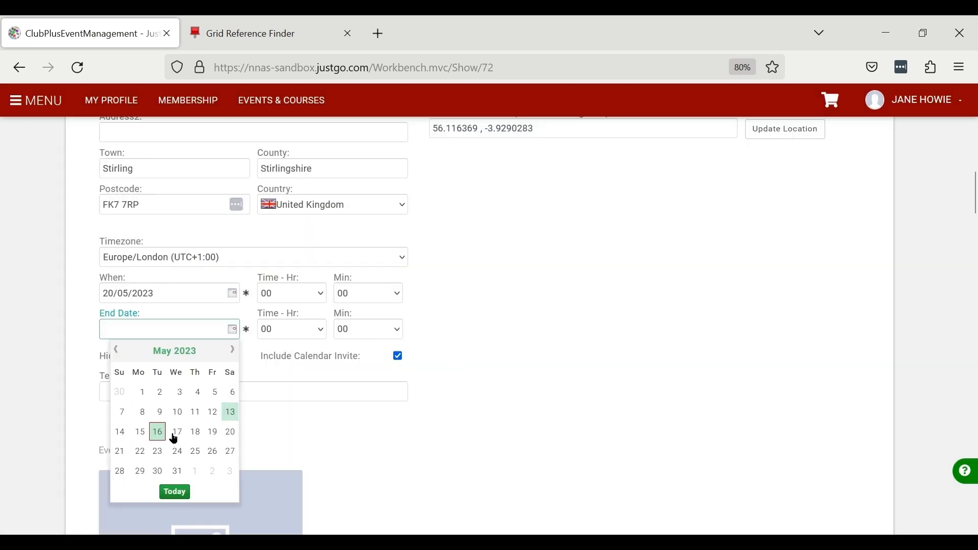
{"action": "left_click", "coordinate": [119, 452]}
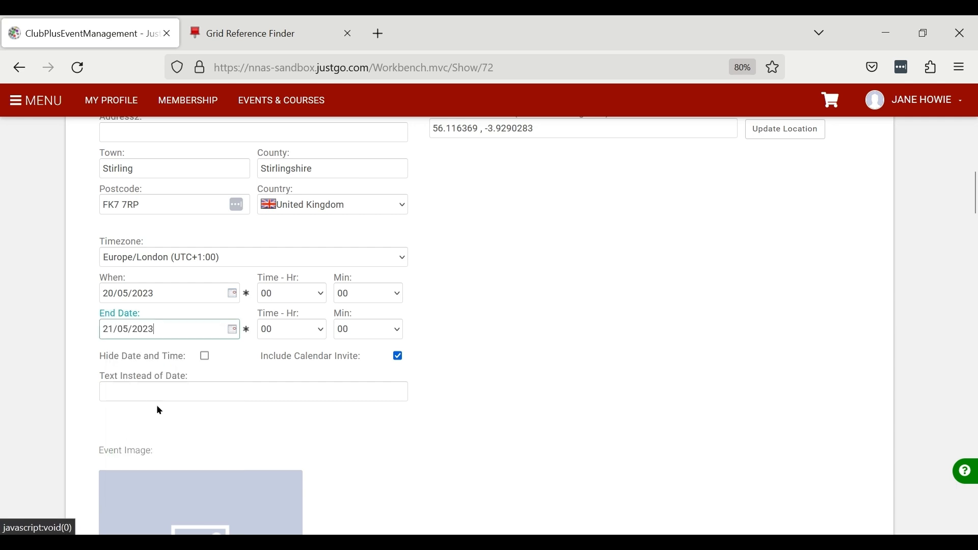
Set the event's start hour to 09 and its end hour to 17.
{"action": "left_click", "coordinate": [324, 296]}
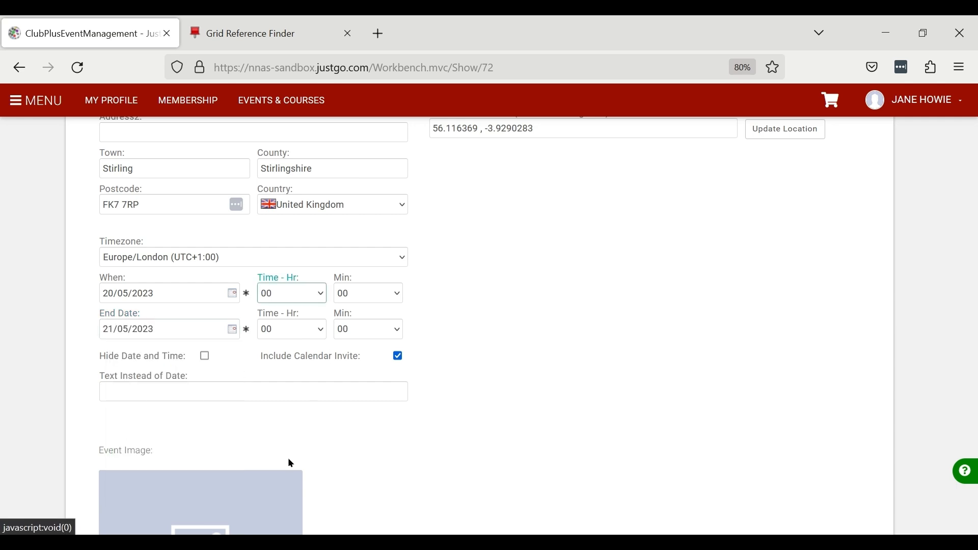
{"action": "type", "text": "09"}
{"action": "key", "text": "Tab"}
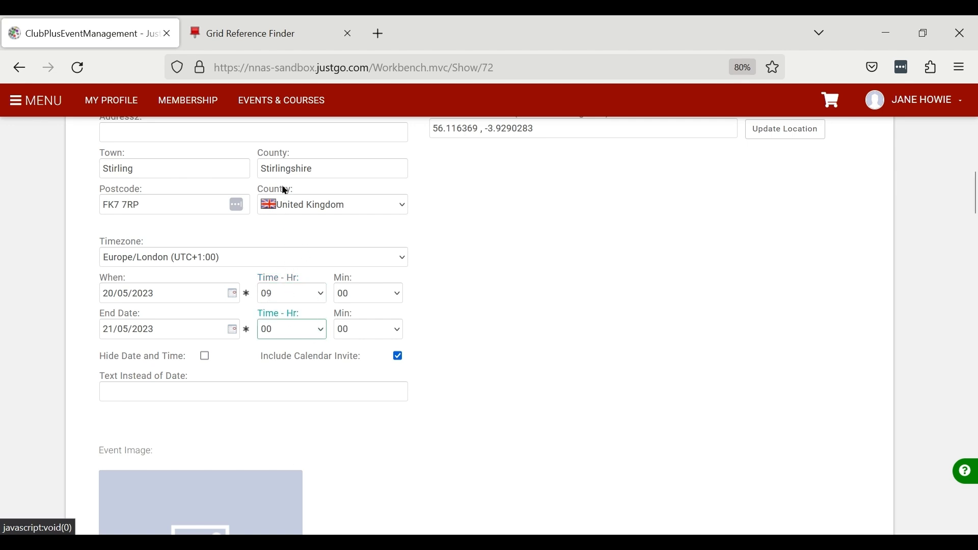
{"action": "type", "text": "17"}
{"action": "left_click", "coordinate": [594, 381]}
Delete the red template instructions for providers, through STEP 5, from the event details text.
{"action": "scroll", "coordinate": [596, 369], "scroll_direction": "down", "scroll_amount": 5}
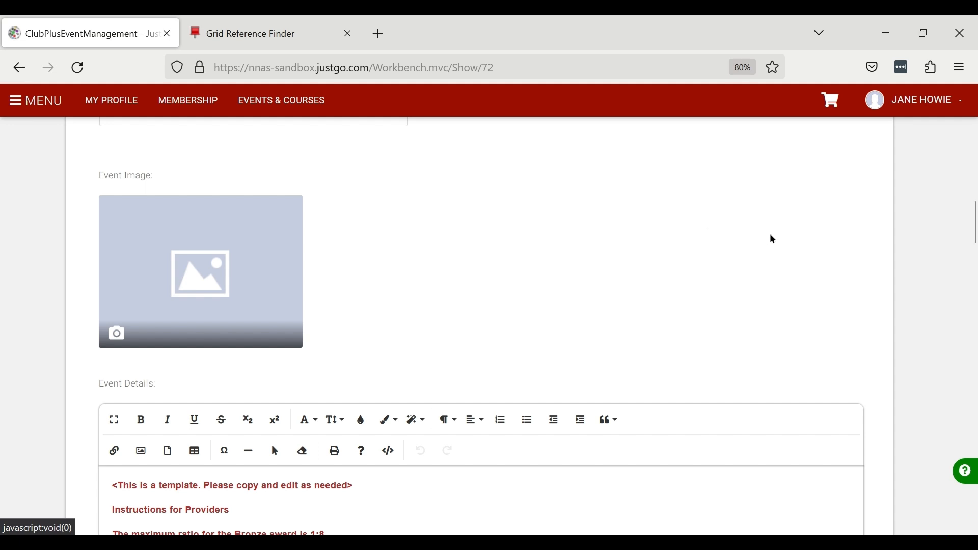
{"action": "scroll", "coordinate": [770, 237], "scroll_direction": "down", "scroll_amount": 3}
{"action": "scroll", "coordinate": [796, 264], "scroll_direction": "down", "scroll_amount": 2}
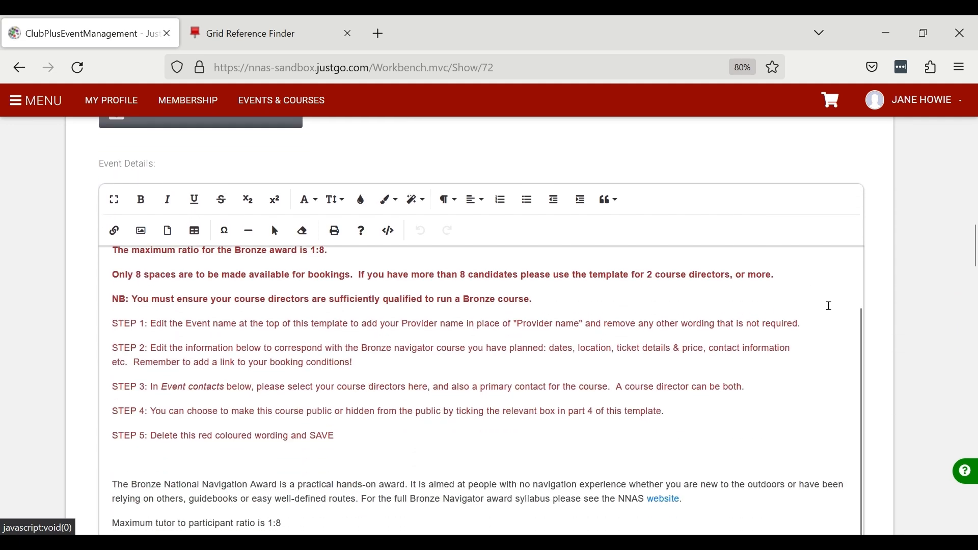
{"action": "scroll", "coordinate": [825, 306], "scroll_direction": "up", "scroll_amount": 2}
{"action": "scroll", "coordinate": [943, 300], "scroll_direction": "down", "scroll_amount": 1}
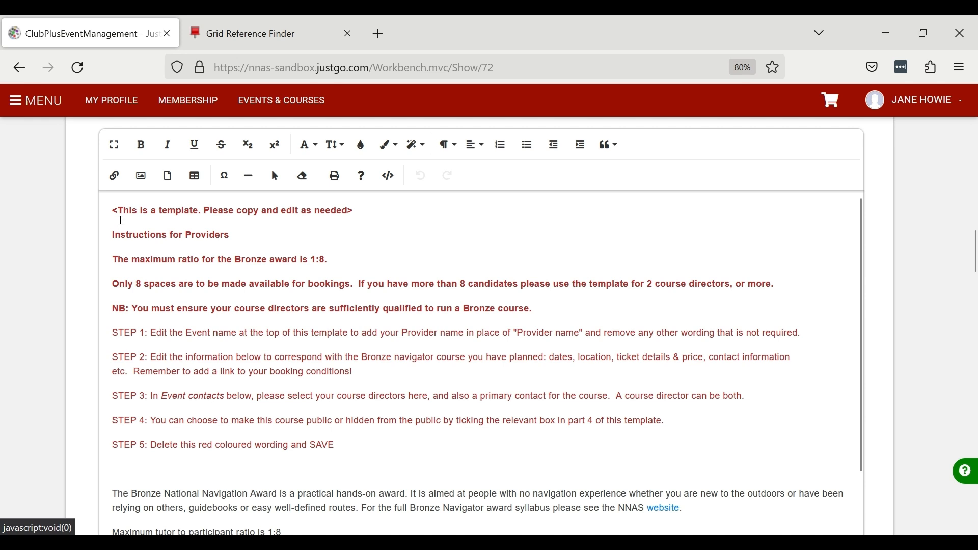
{"action": "left_click_drag", "start_coordinate": [120, 219], "coordinate": [372, 460]}
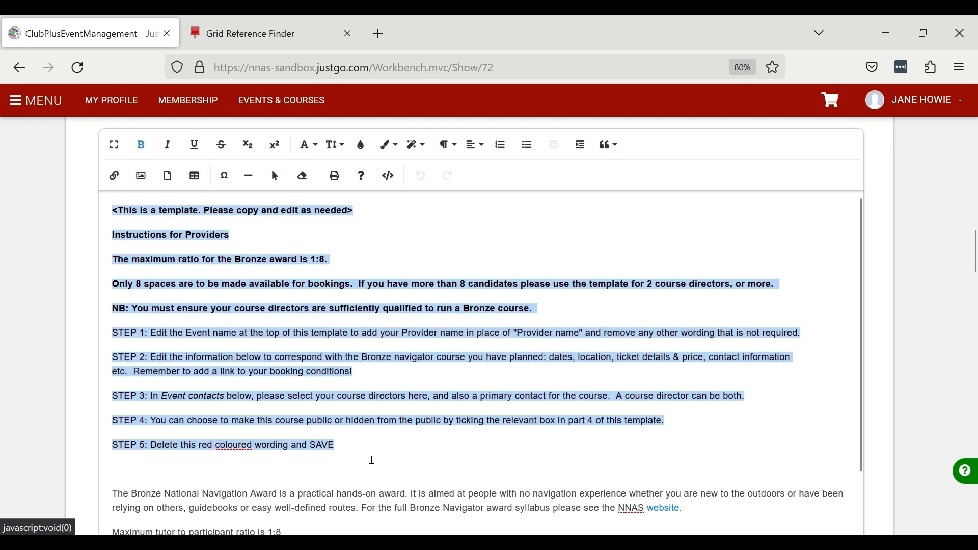
{"action": "key", "text": "Delete"}
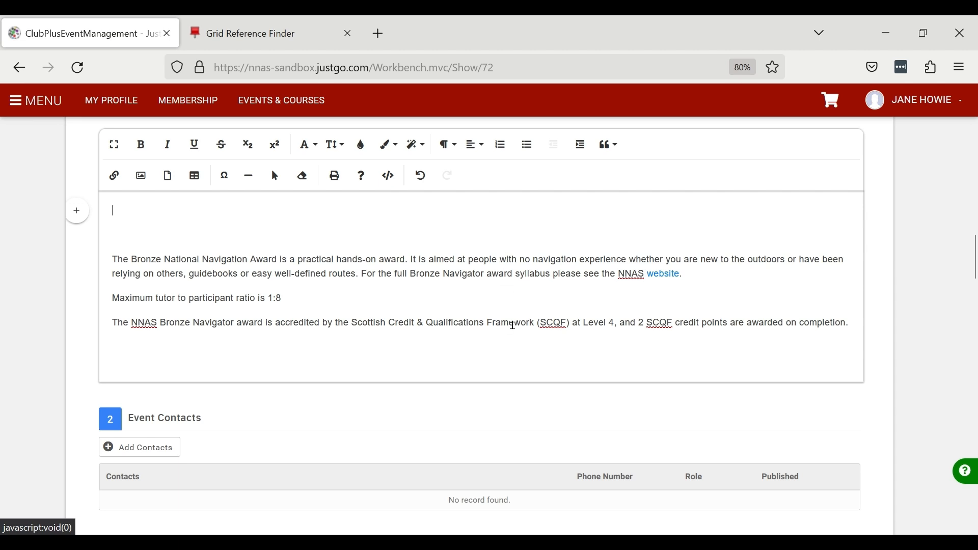
Add the course director as an event contact by finding the member by first name and assigning the Bronze course director role.
{"action": "scroll", "coordinate": [962, 300], "scroll_direction": "down", "scroll_amount": 2}
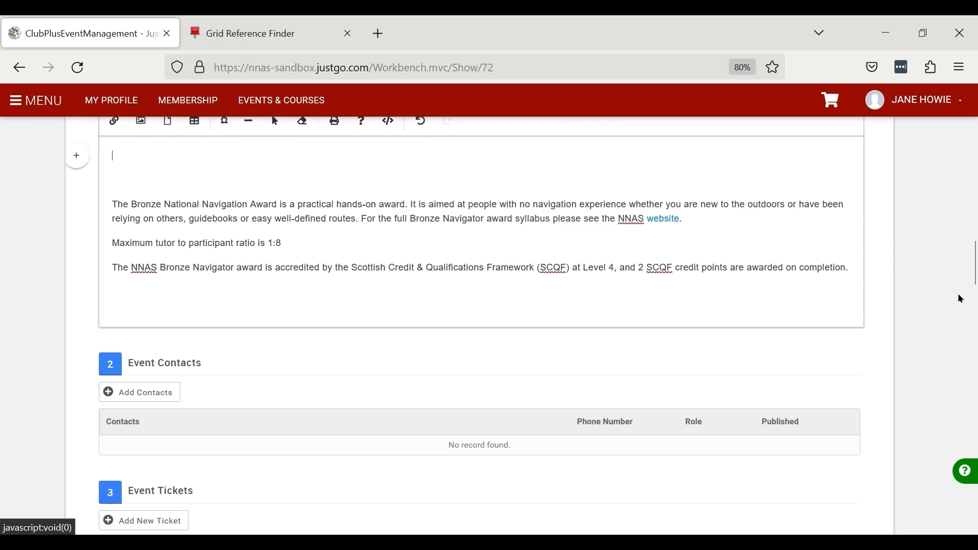
{"action": "scroll", "coordinate": [962, 299], "scroll_direction": "down", "scroll_amount": 2}
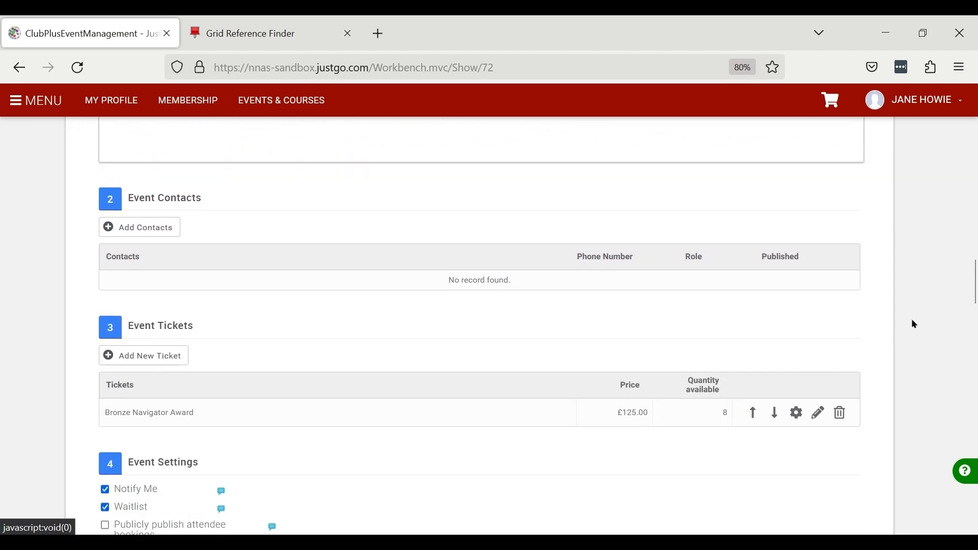
{"action": "left_click", "coordinate": [166, 229]}
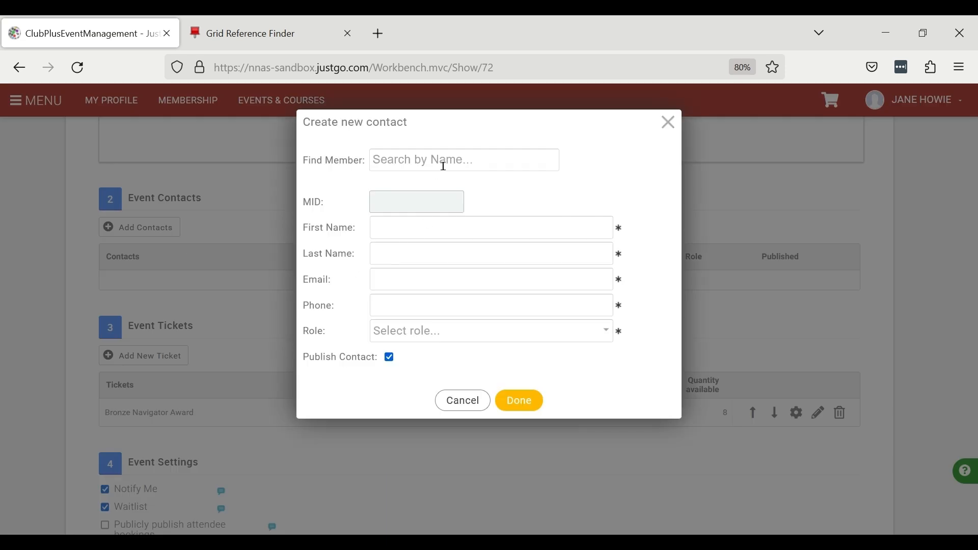
{"action": "left_click", "coordinate": [444, 167]}
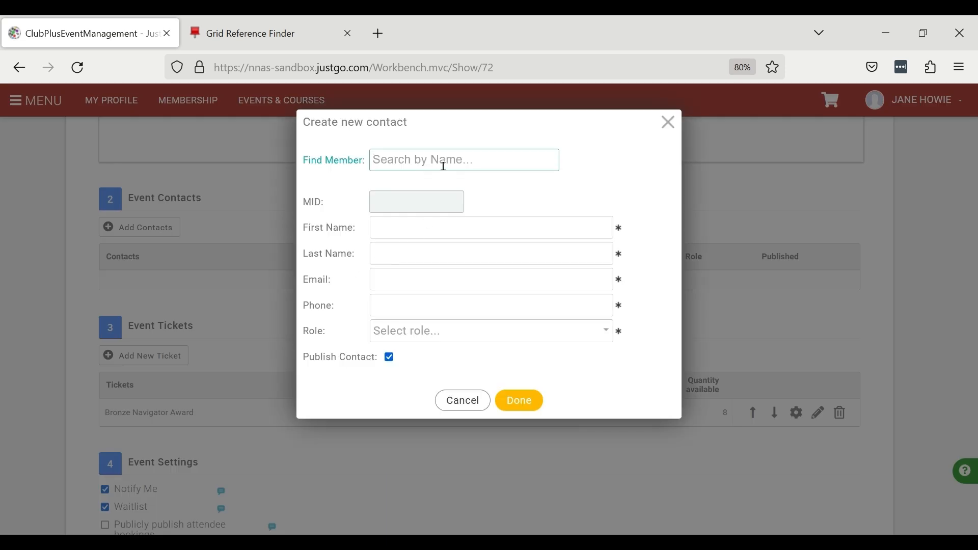
{"action": "type", "text": "jane"}
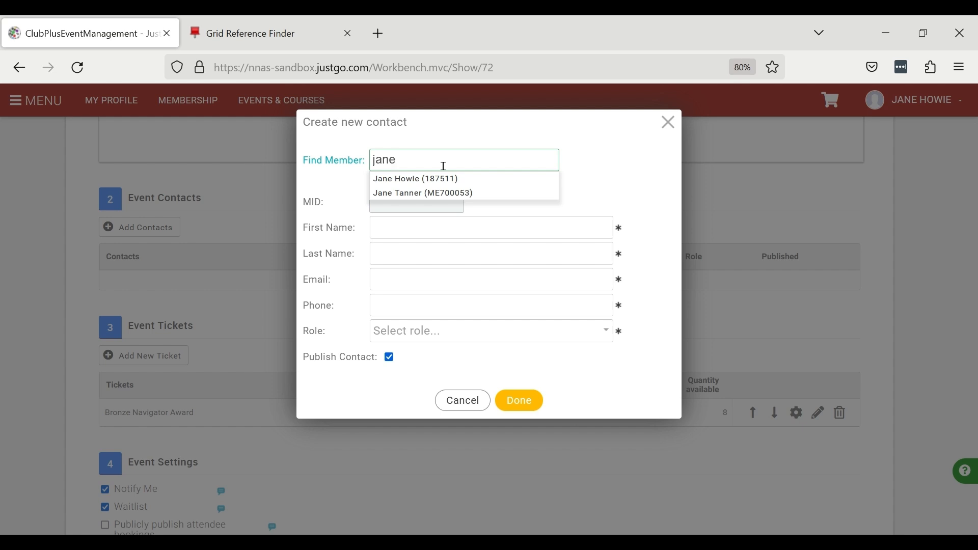
{"action": "left_click", "coordinate": [423, 179]}
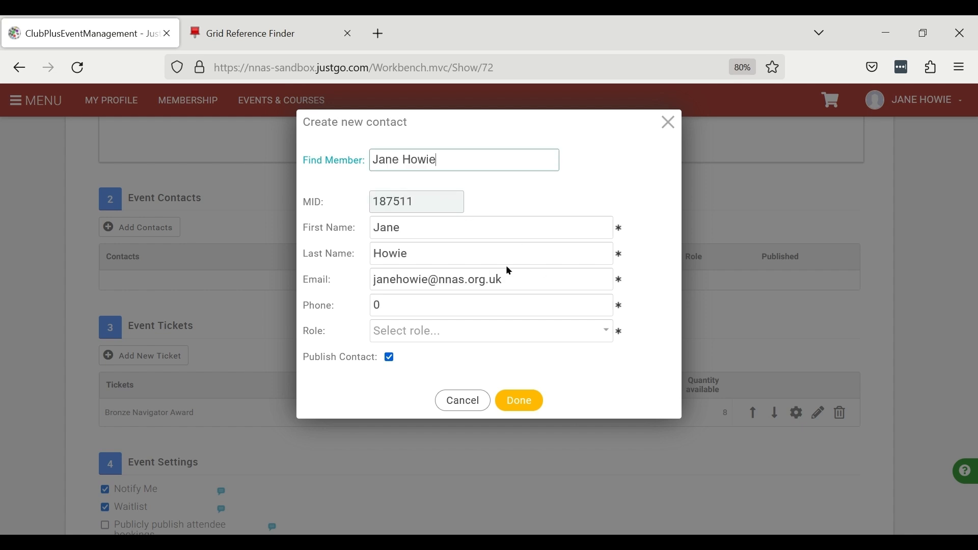
{"action": "left_click", "coordinate": [606, 331]}
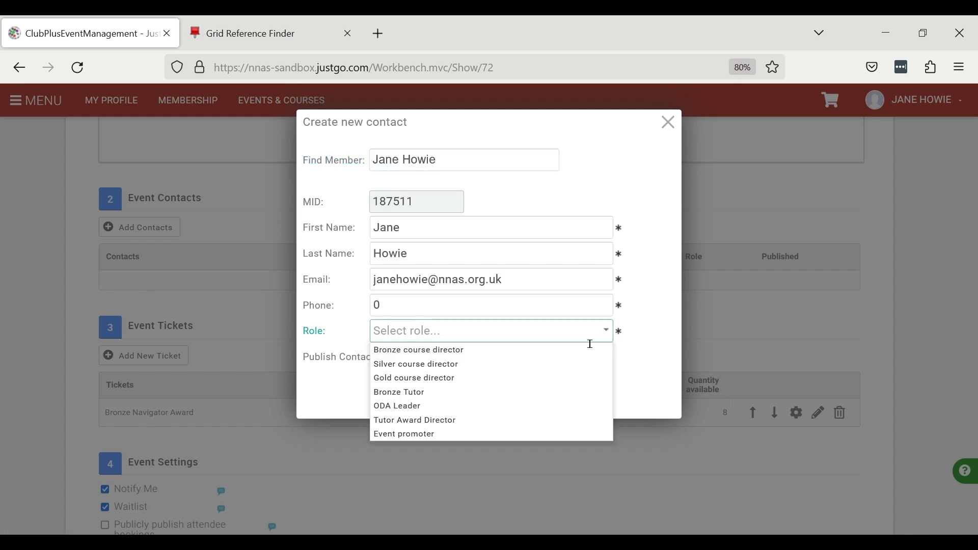
{"action": "left_click", "coordinate": [477, 351]}
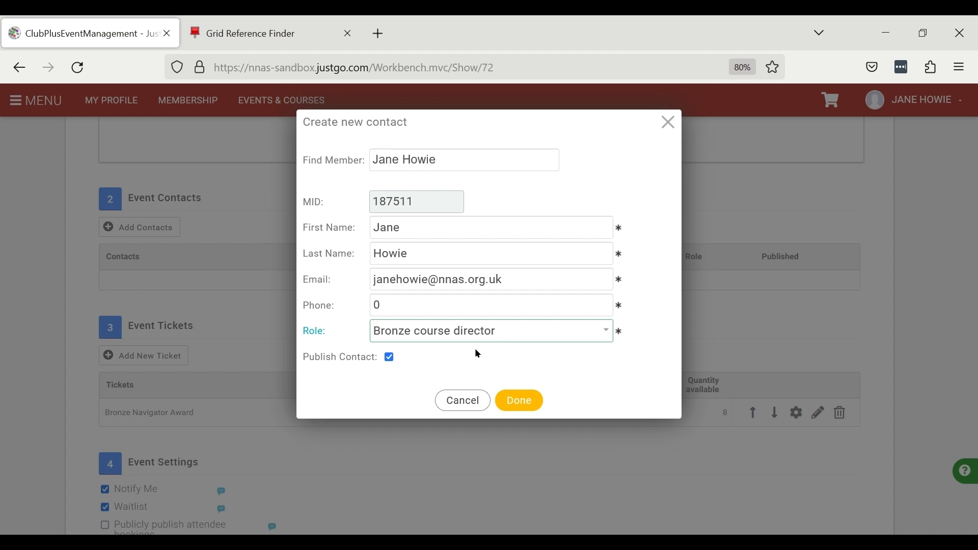
{"action": "left_click", "coordinate": [524, 401]}
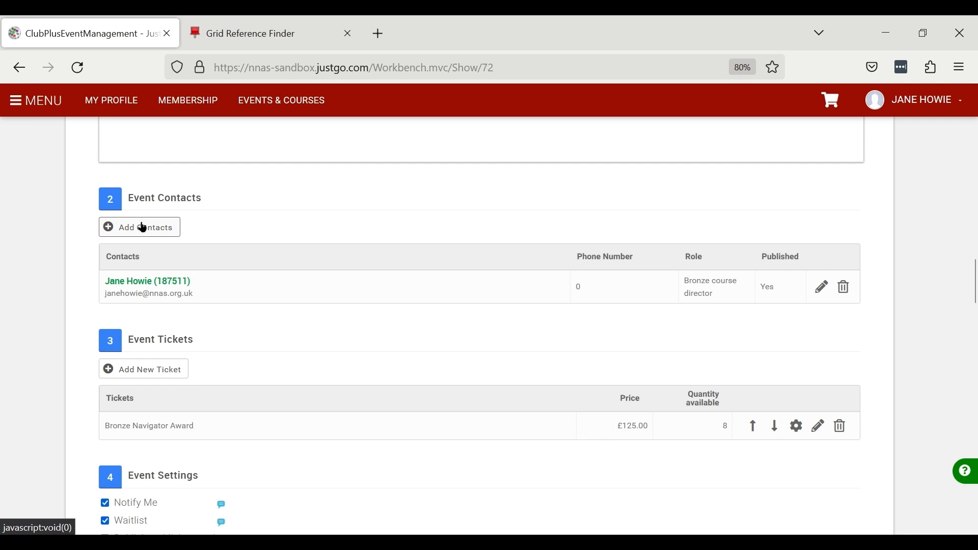
Add a second member as a published event contact with the Event promoter role, replacing the phone number with a single-digit placeholder.
{"action": "left_click", "coordinate": [143, 228]}
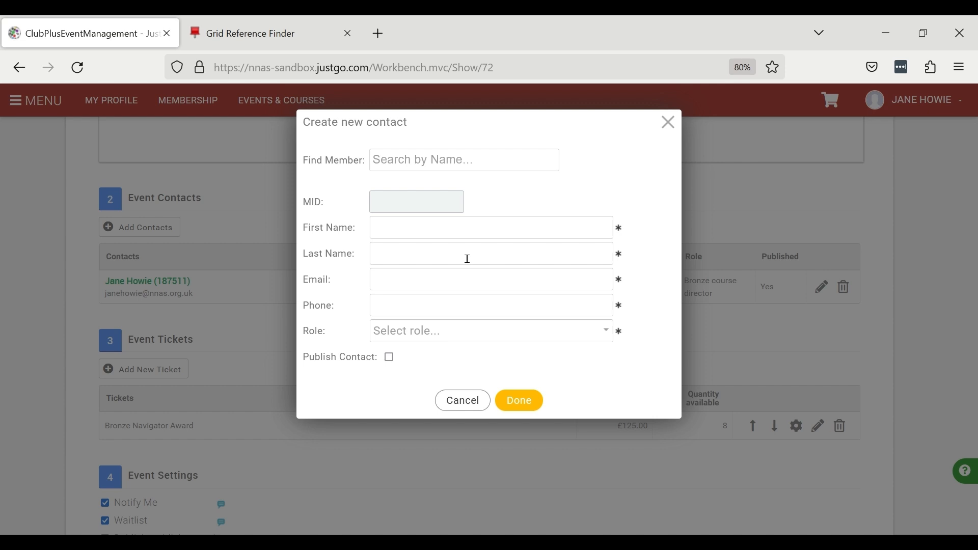
{"action": "left_click", "coordinate": [438, 165]}
{"action": "type", "text": "john"}
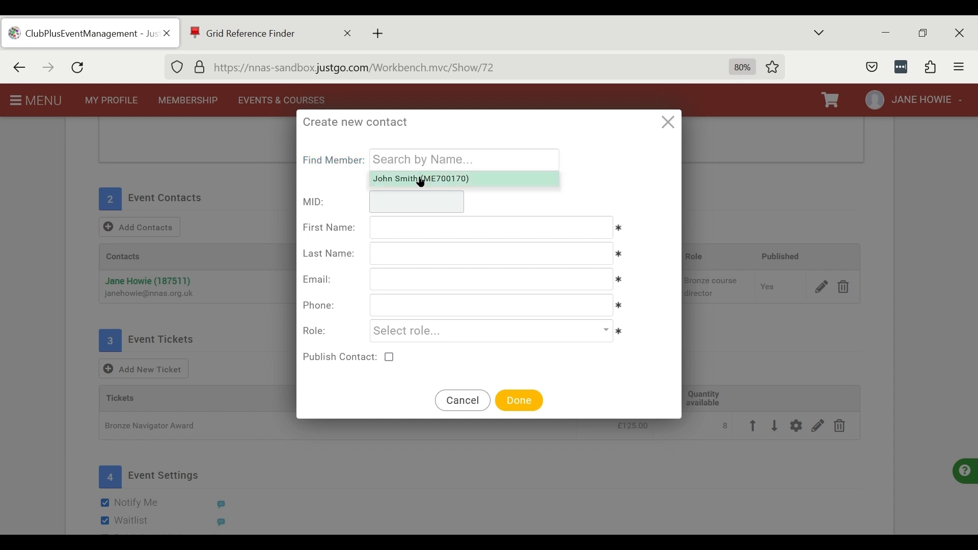
{"action": "left_click", "coordinate": [418, 179]}
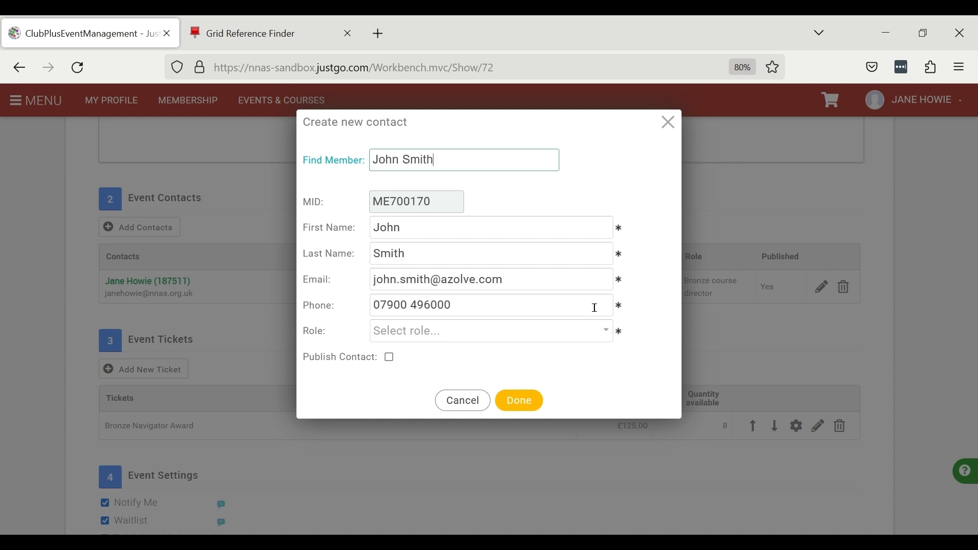
{"action": "left_click_drag", "start_coordinate": [526, 315], "coordinate": [316, 288]}
{"action": "type", "text": "0"}
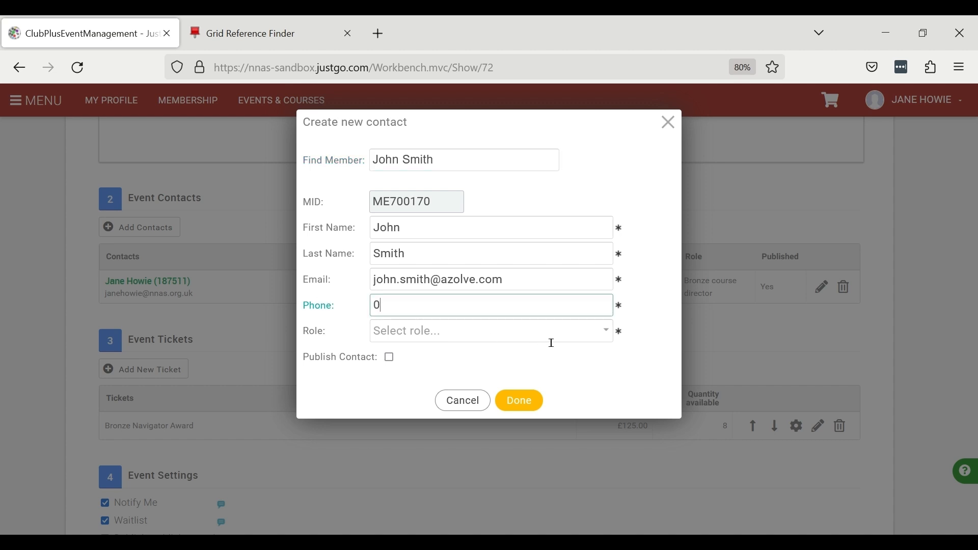
{"action": "left_click", "coordinate": [606, 334]}
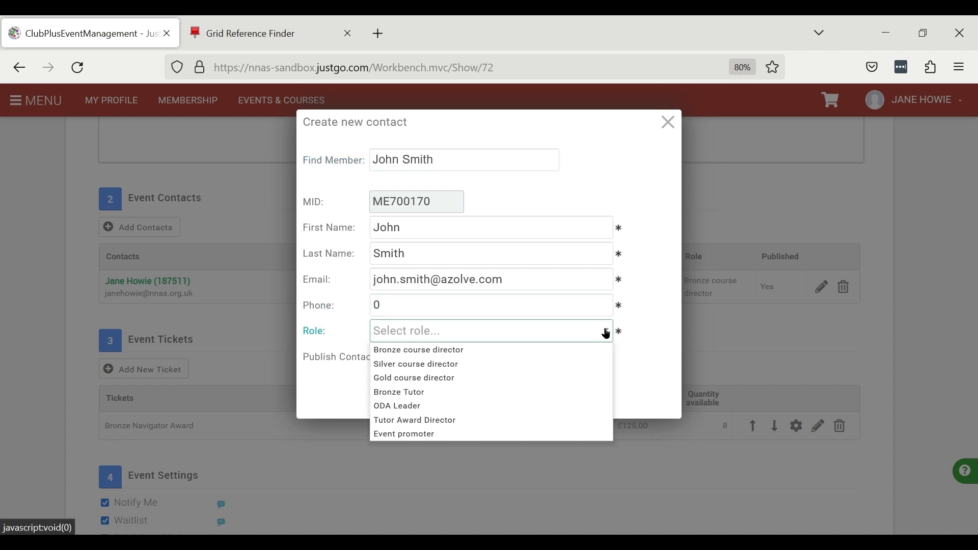
{"action": "left_click", "coordinate": [441, 435]}
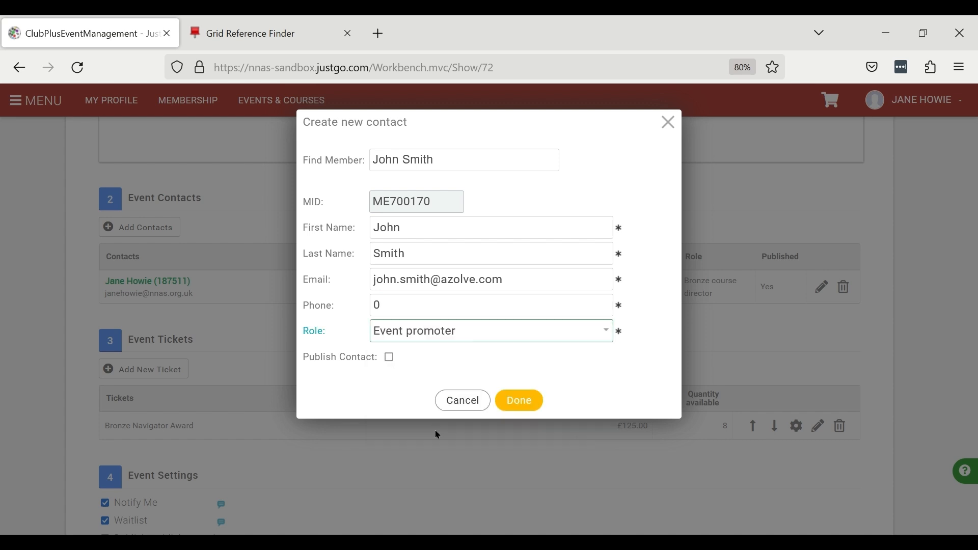
{"action": "left_click", "coordinate": [390, 355]}
{"action": "left_click", "coordinate": [519, 400]}
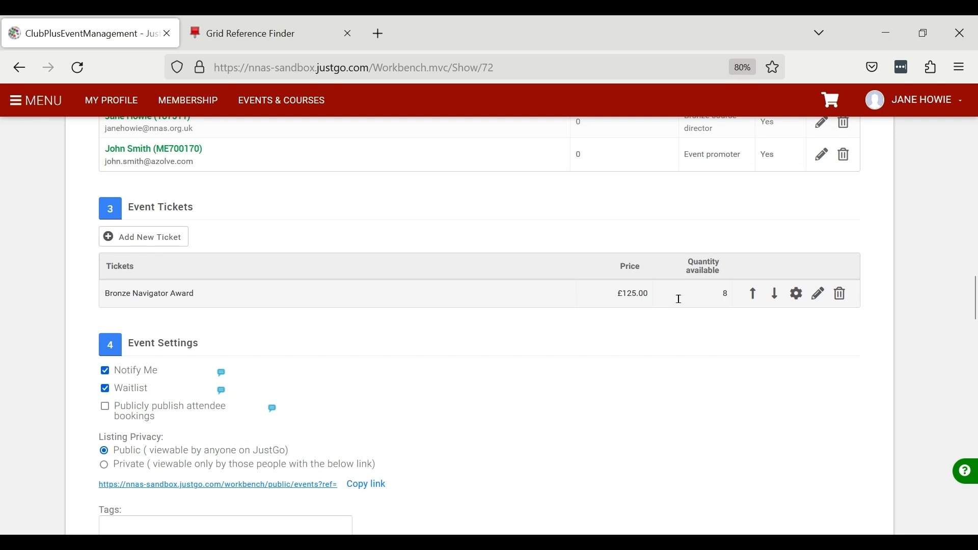
Change the Bronze Navigator Award ticket's price to 150.00 and save the ticket row.
{"action": "left_click", "coordinate": [823, 295]}
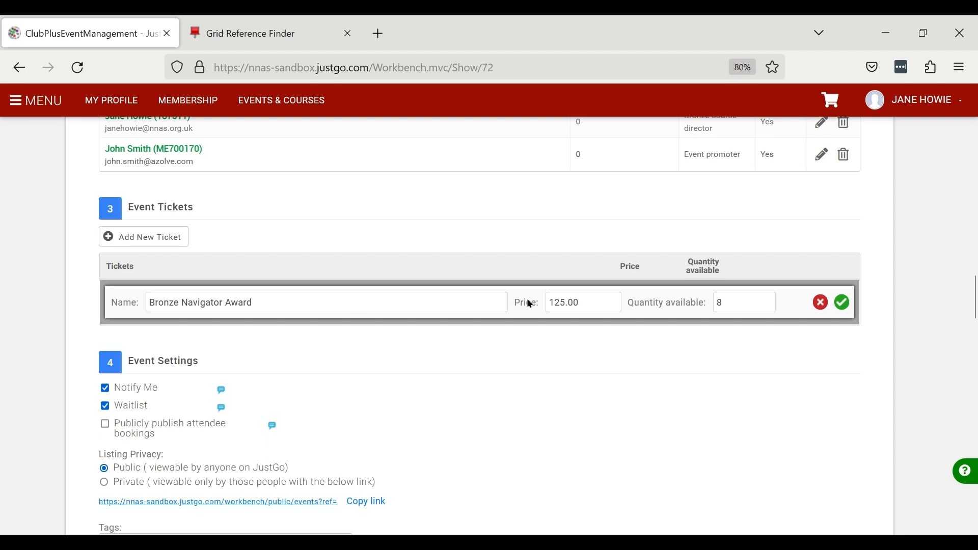
{"action": "left_click", "coordinate": [571, 308]}
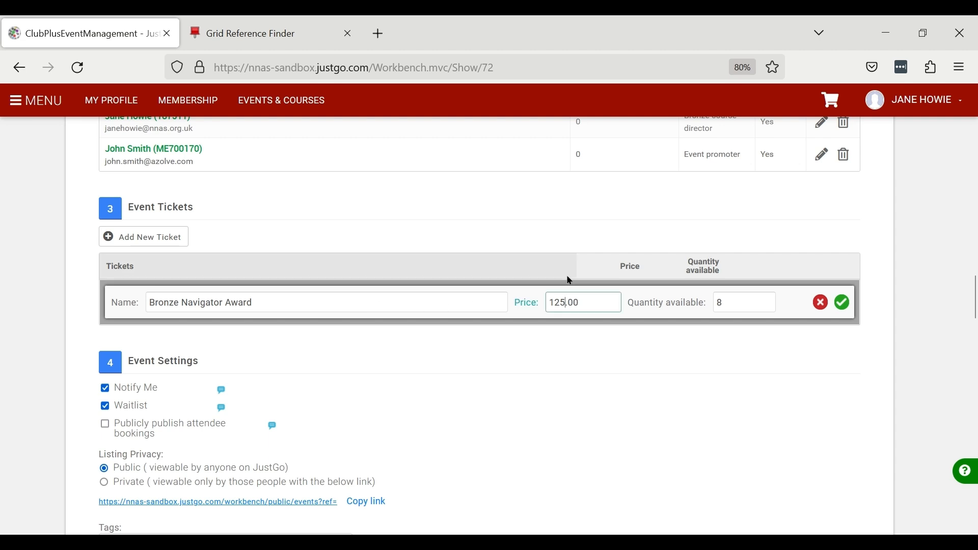
{"action": "key", "text": "BackSpace"}
{"action": "key", "text": "BackSpace"}
{"action": "type", "text": "50"}
{"action": "left_click", "coordinate": [678, 344]}
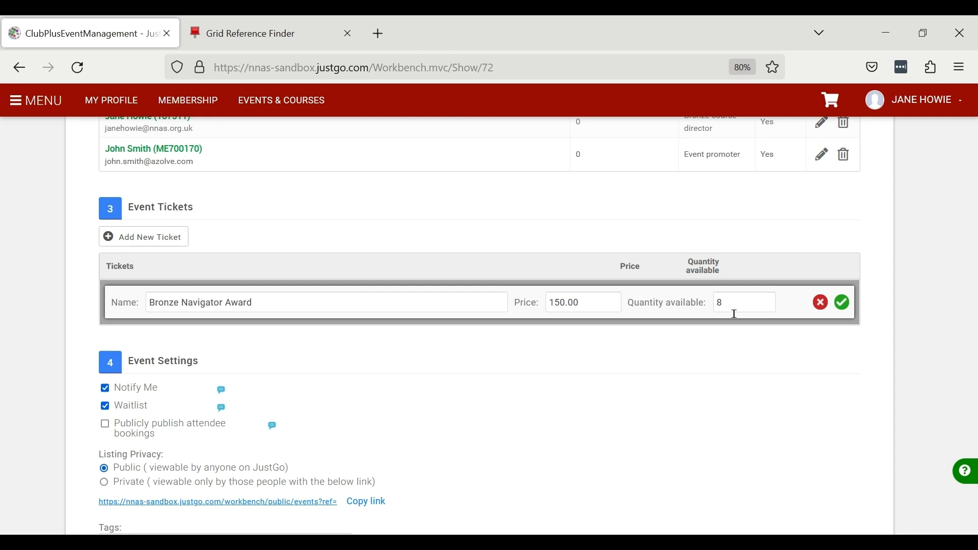
{"action": "left_click", "coordinate": [846, 305]}
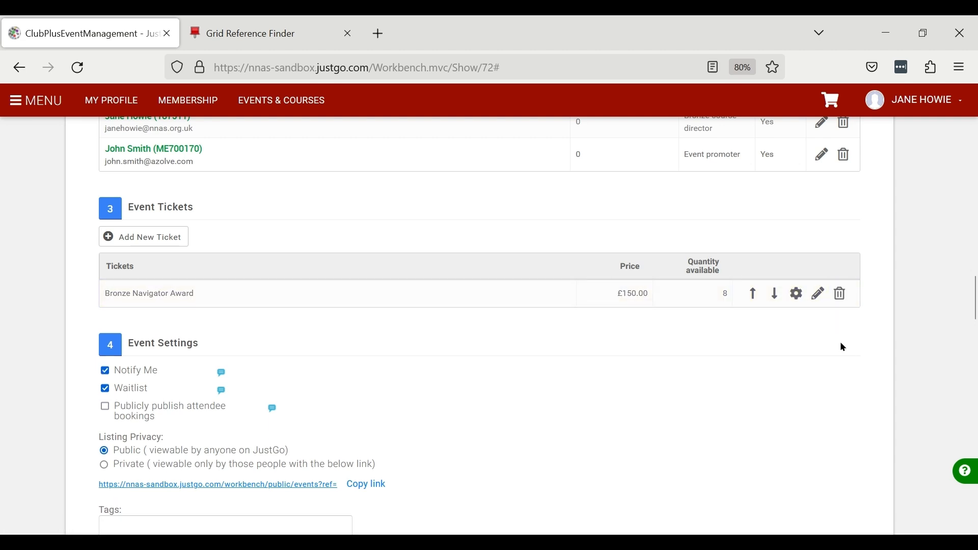
Review the Bronze Navigator Award ticket's full settings, from ticket details through the booking form questions, and accept them.
{"action": "left_click", "coordinate": [799, 296]}
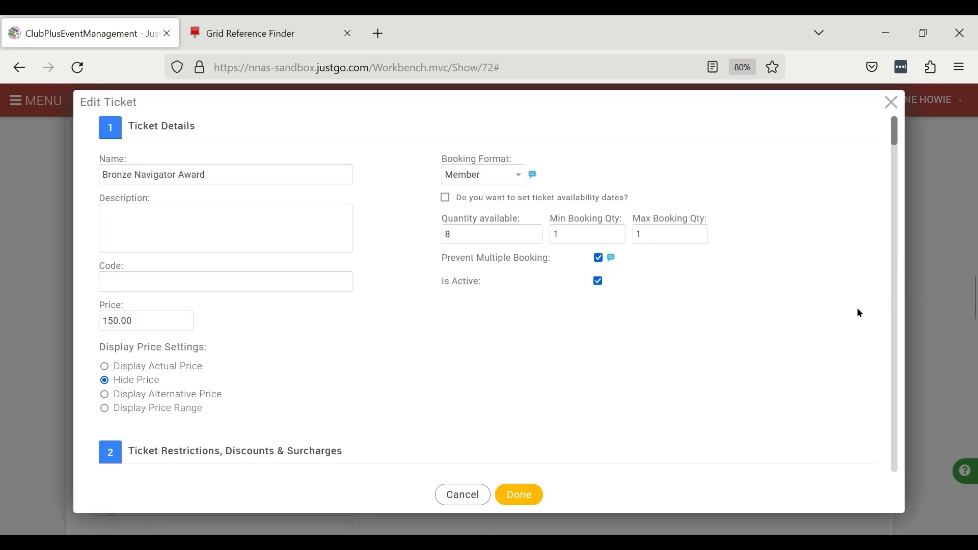
{"action": "scroll", "coordinate": [797, 307], "scroll_direction": "down", "scroll_amount": 2}
{"action": "scroll", "coordinate": [797, 308], "scroll_direction": "down", "scroll_amount": 3}
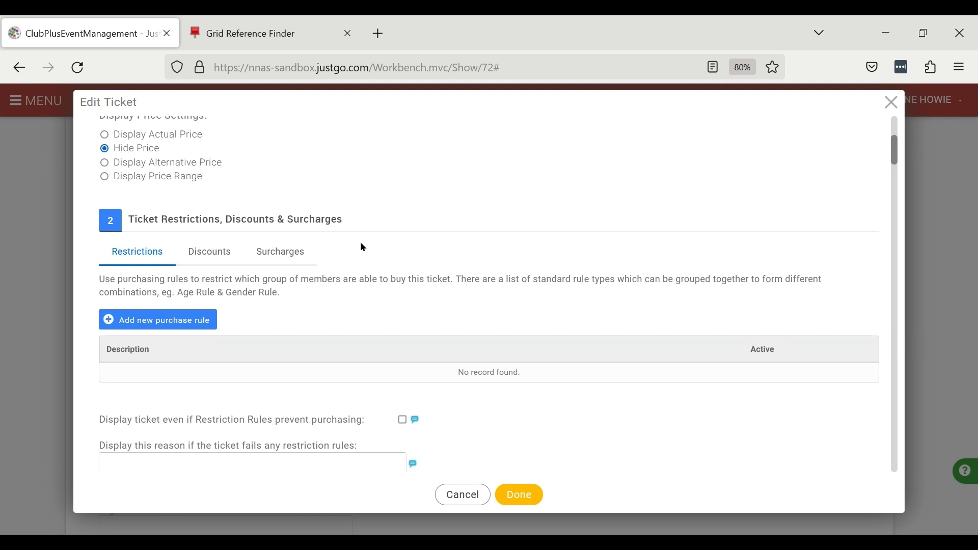
{"action": "scroll", "coordinate": [739, 364], "scroll_direction": "down", "scroll_amount": 10}
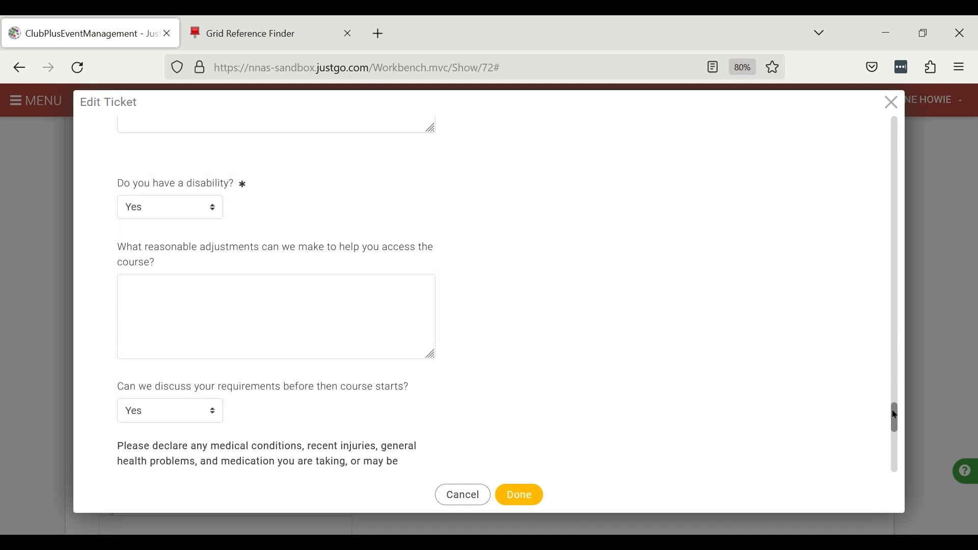
{"action": "left_click_drag", "start_coordinate": [894, 415], "coordinate": [895, 466]}
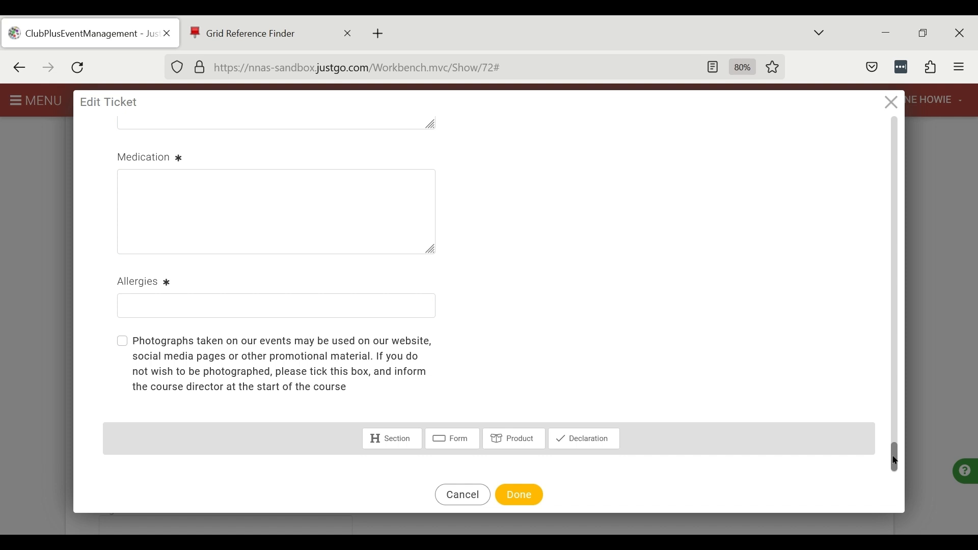
{"action": "left_click", "coordinate": [529, 498]}
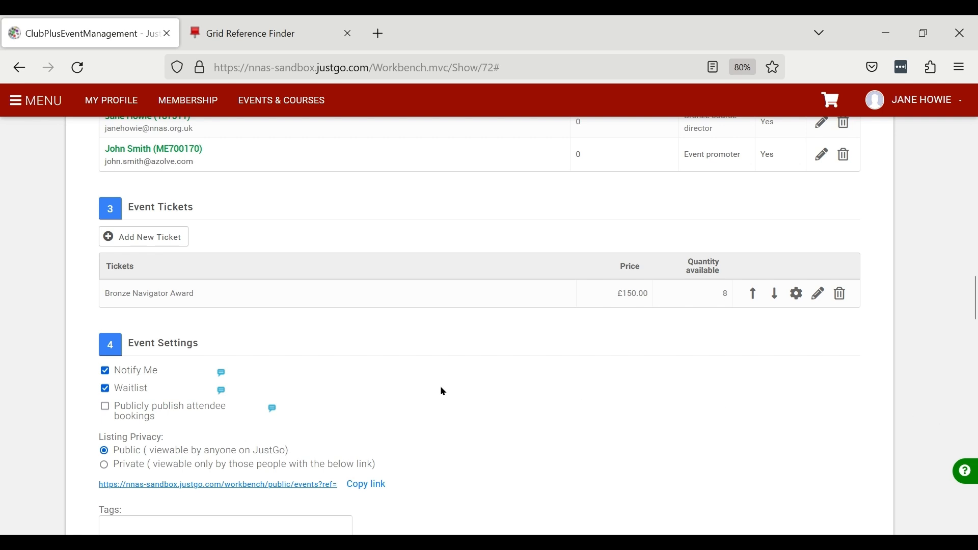
Turn off the waitlist in the event settings.
{"action": "scroll", "coordinate": [470, 363], "scroll_direction": "down", "scroll_amount": 1}
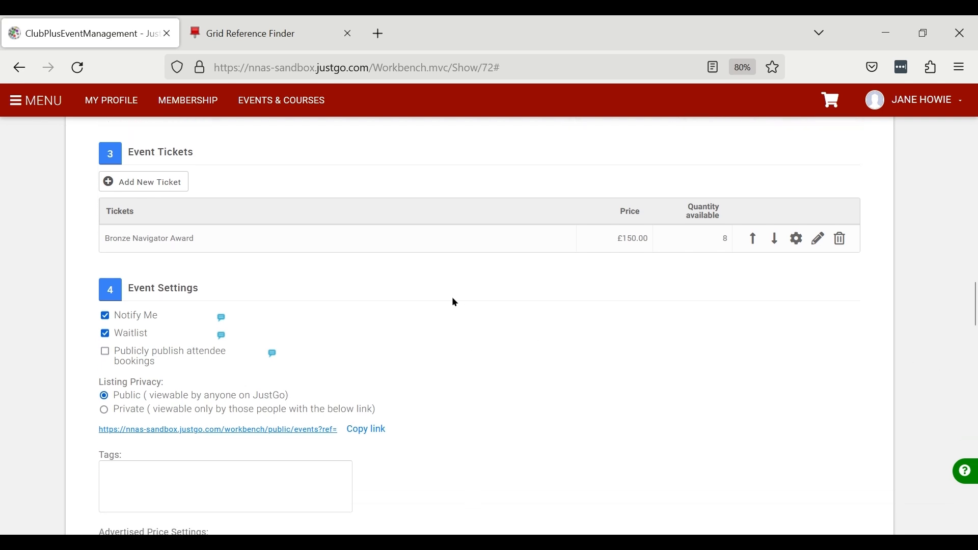
{"action": "scroll", "coordinate": [87, 286], "scroll_direction": "down", "scroll_amount": 1}
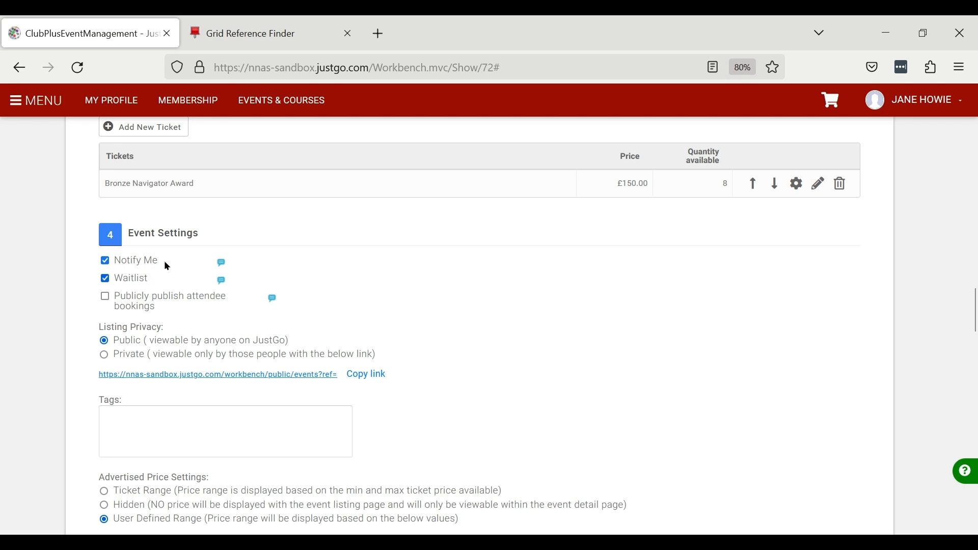
{"action": "left_click", "coordinate": [105, 280]}
{"action": "left_click", "coordinate": [105, 296]}
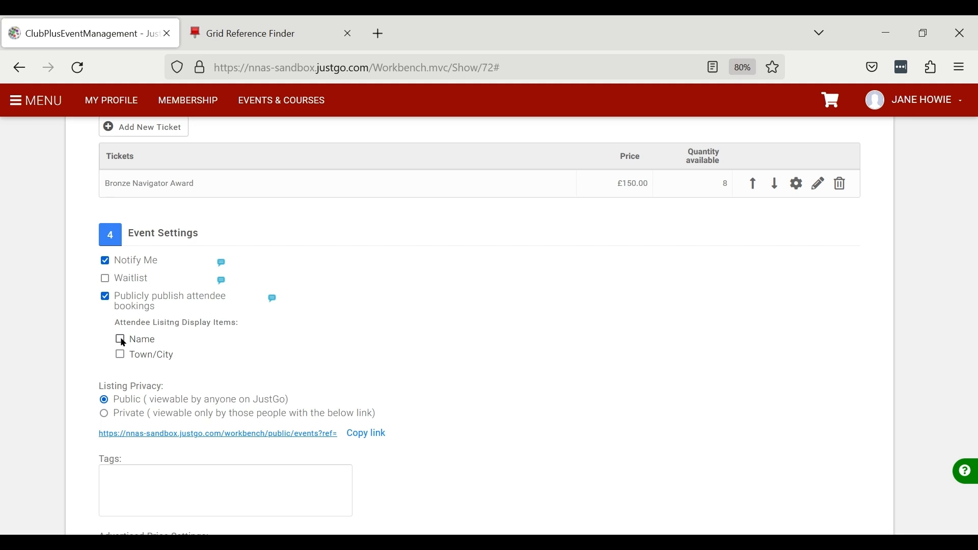
{"action": "left_click", "coordinate": [104, 297]}
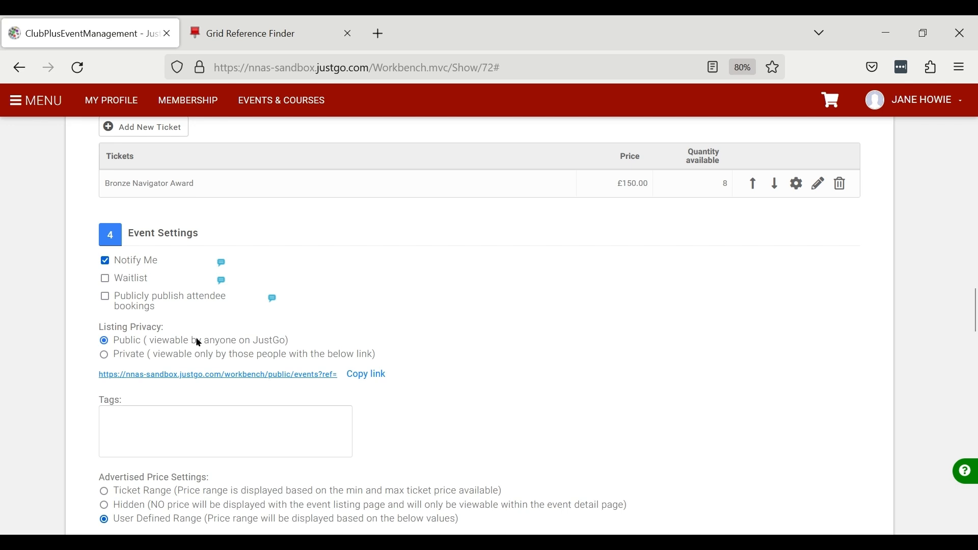
{"action": "left_click", "coordinate": [106, 356]}
{"action": "left_click", "coordinate": [105, 341]}
Set the manual maximum price of the user-defined advertised price range to 157.50.
{"action": "scroll", "coordinate": [534, 308], "scroll_direction": "down", "scroll_amount": 3}
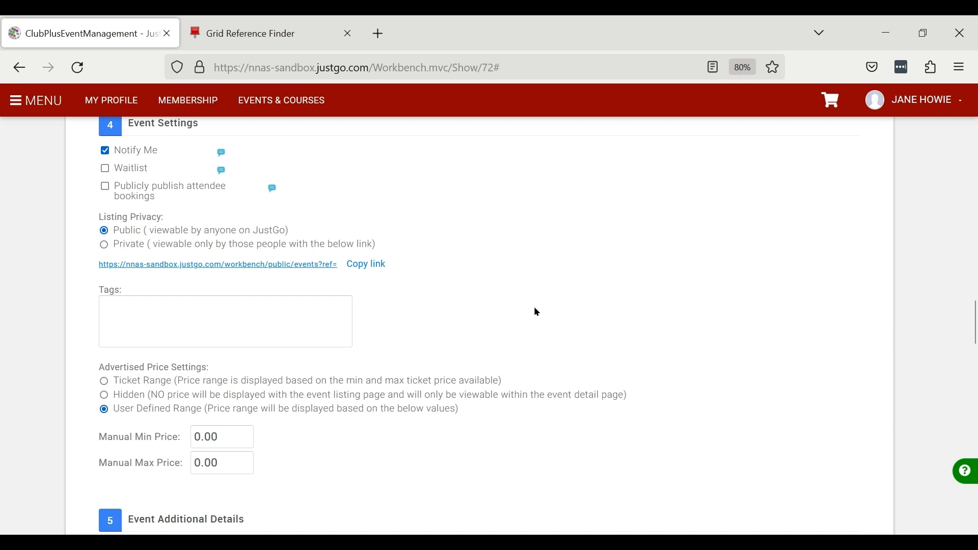
{"action": "scroll", "coordinate": [532, 311], "scroll_direction": "down", "scroll_amount": 2}
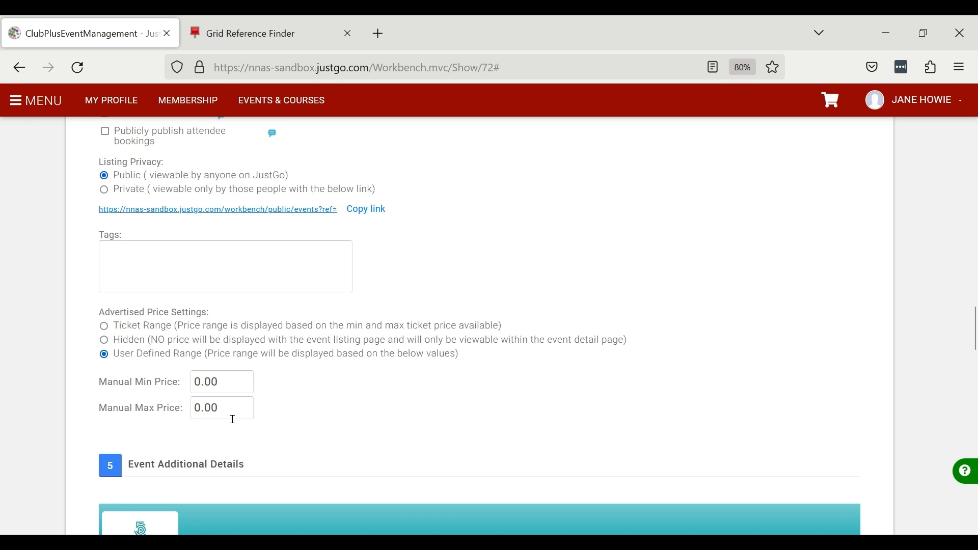
{"action": "scroll", "coordinate": [821, 340], "scroll_direction": "up", "scroll_amount": 5}
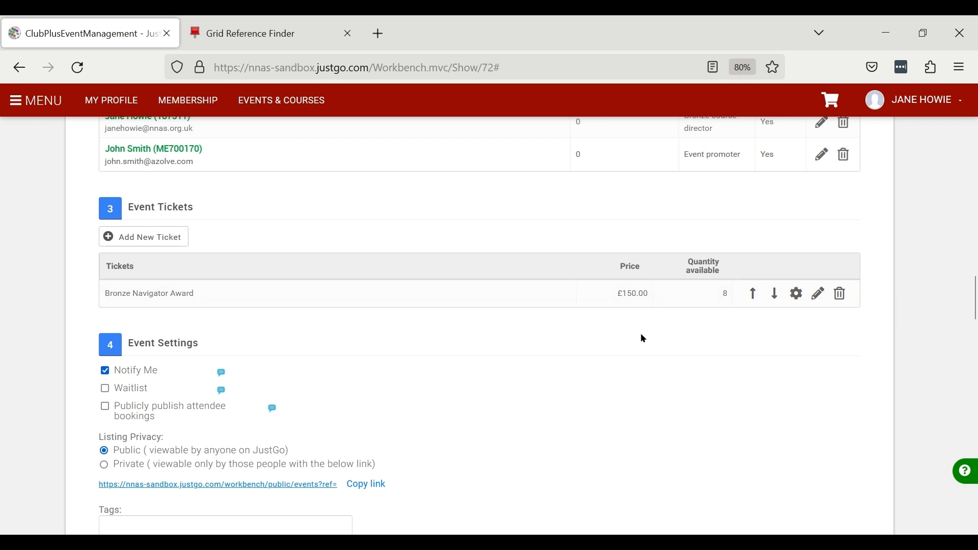
{"action": "scroll", "coordinate": [750, 321], "scroll_direction": "down", "scroll_amount": 5}
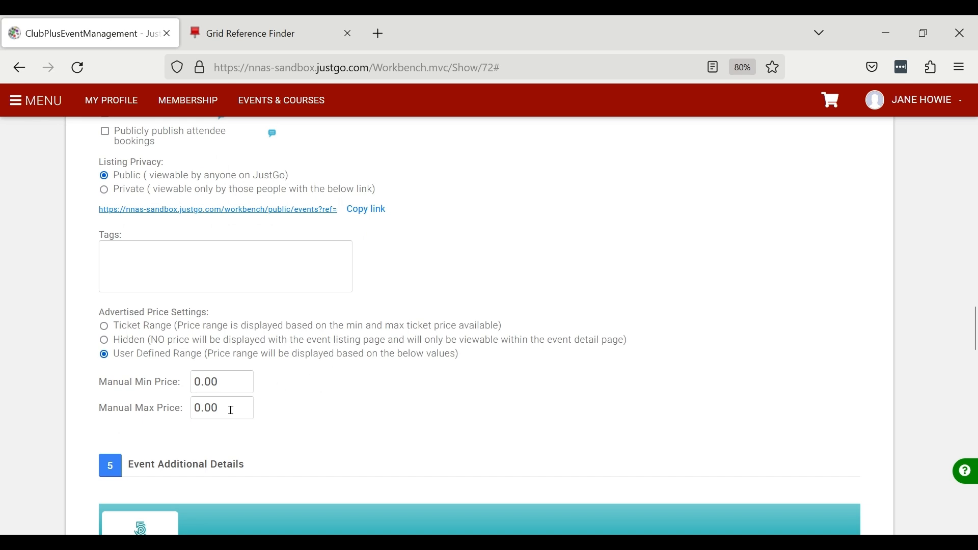
{"action": "left_click_drag", "start_coordinate": [230, 410], "coordinate": [177, 409]}
{"action": "type", "text": "157.50"}
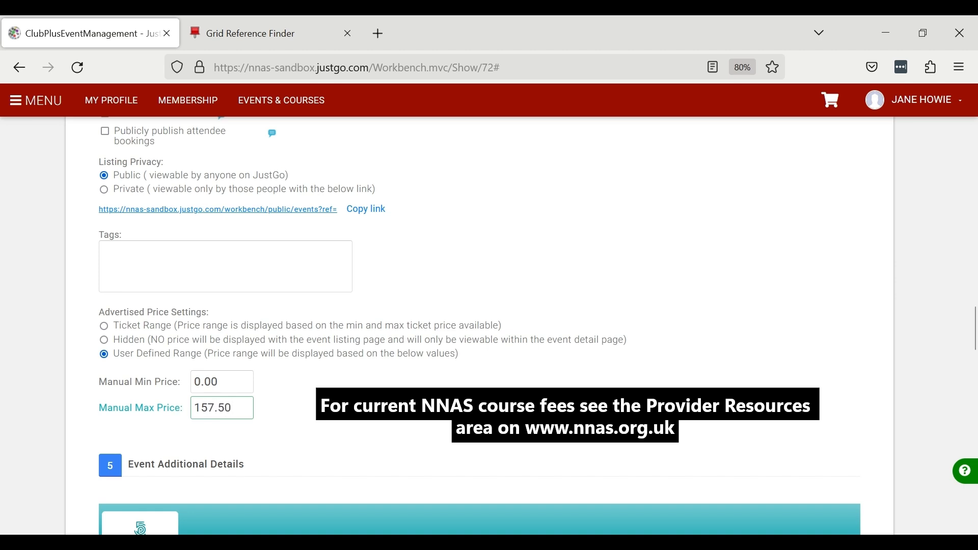
{"action": "left_click", "coordinate": [408, 409]}
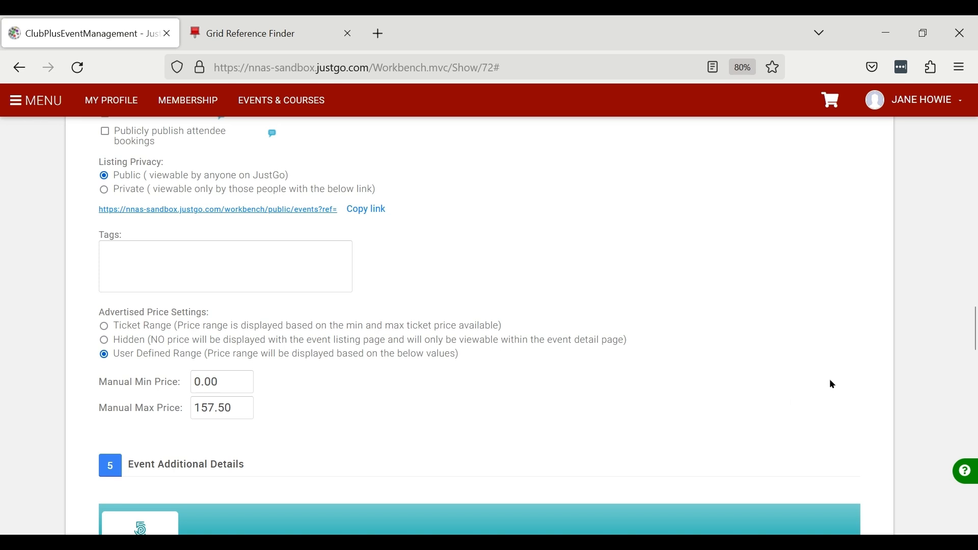
Save and publish the Bronze Navigator course event and return to the events summary.
{"action": "scroll", "coordinate": [829, 382], "scroll_direction": "down", "scroll_amount": 5}
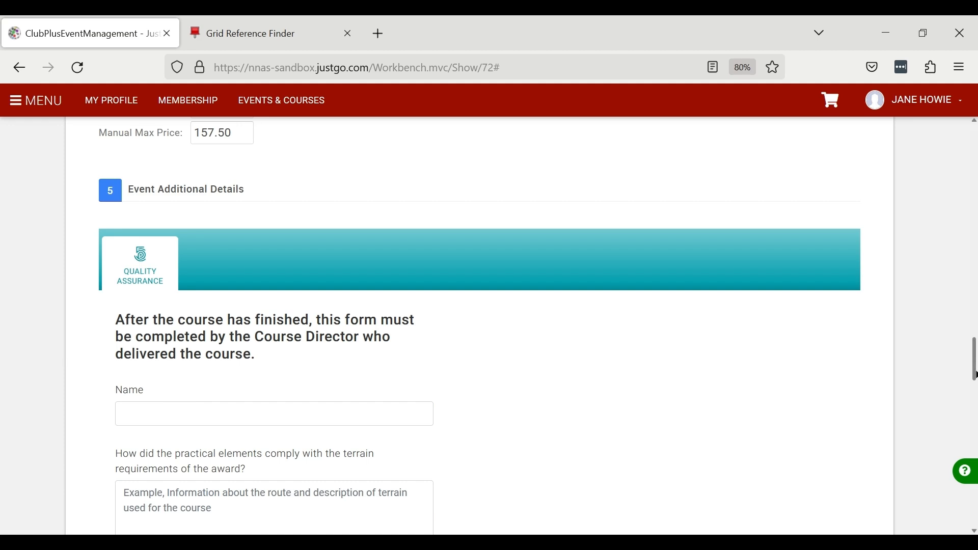
{"action": "left_click_drag", "start_coordinate": [974, 371], "coordinate": [974, 162]}
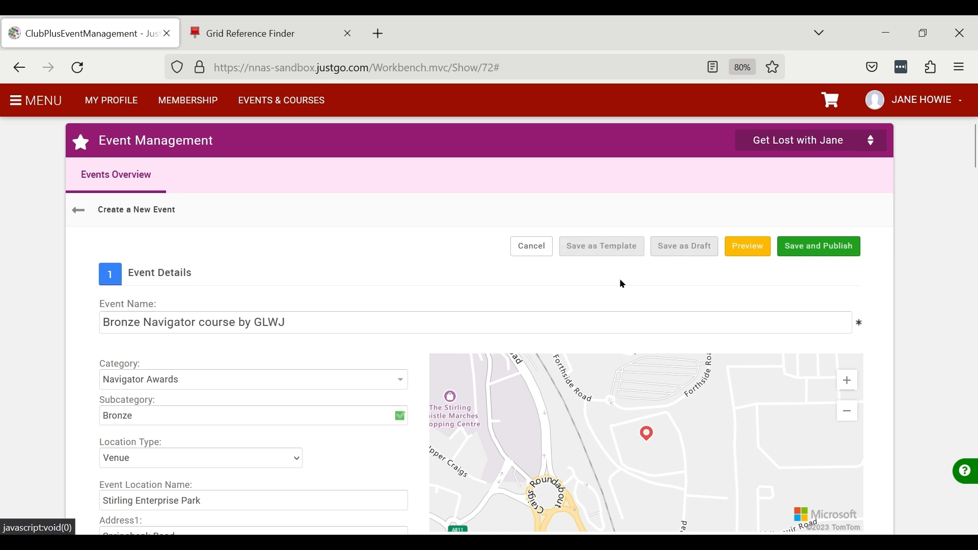
{"action": "left_click", "coordinate": [817, 248]}
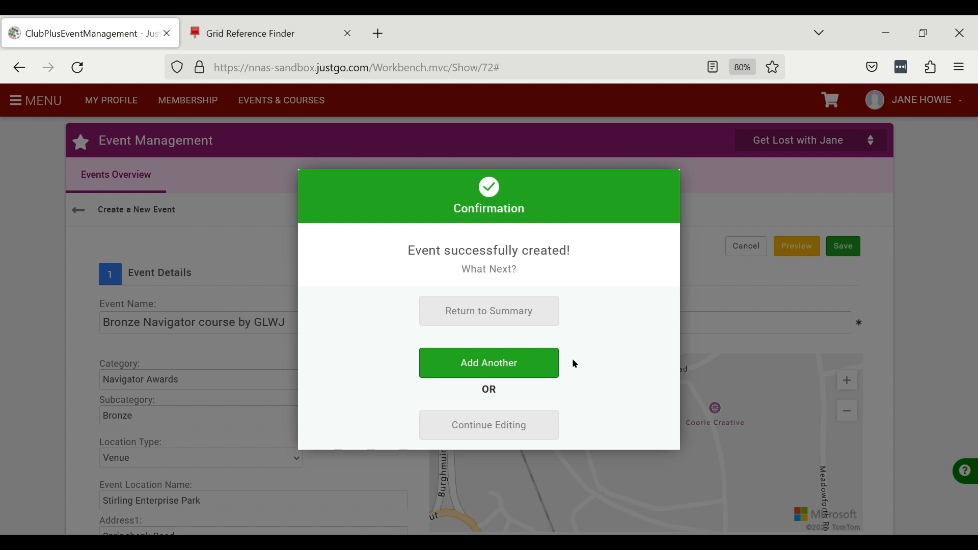
{"action": "left_click", "coordinate": [497, 315]}
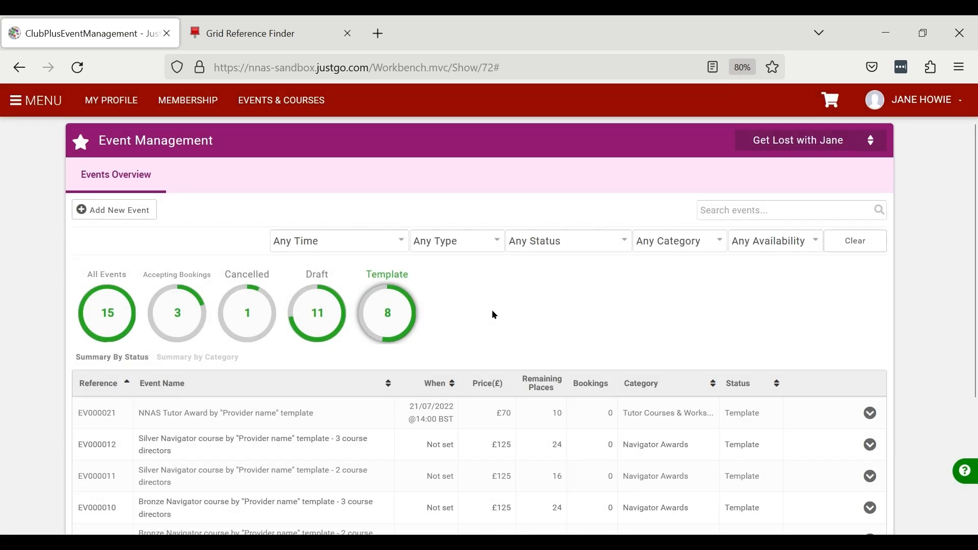
Show the events accepting bookings and locate the new Bronze Navigator course by GLWJ in the list.
{"action": "left_click", "coordinate": [176, 314]}
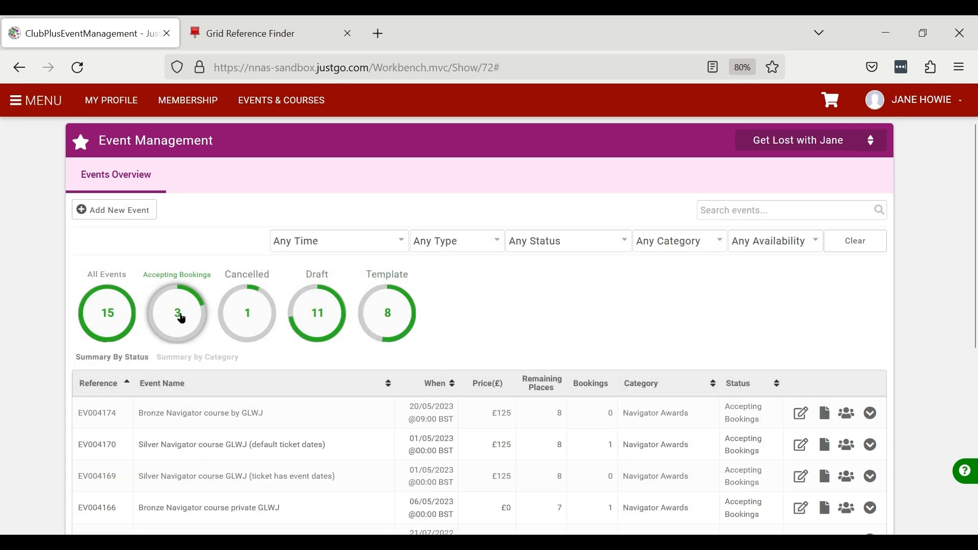
{"action": "scroll", "coordinate": [197, 354], "scroll_direction": "down", "scroll_amount": 2}
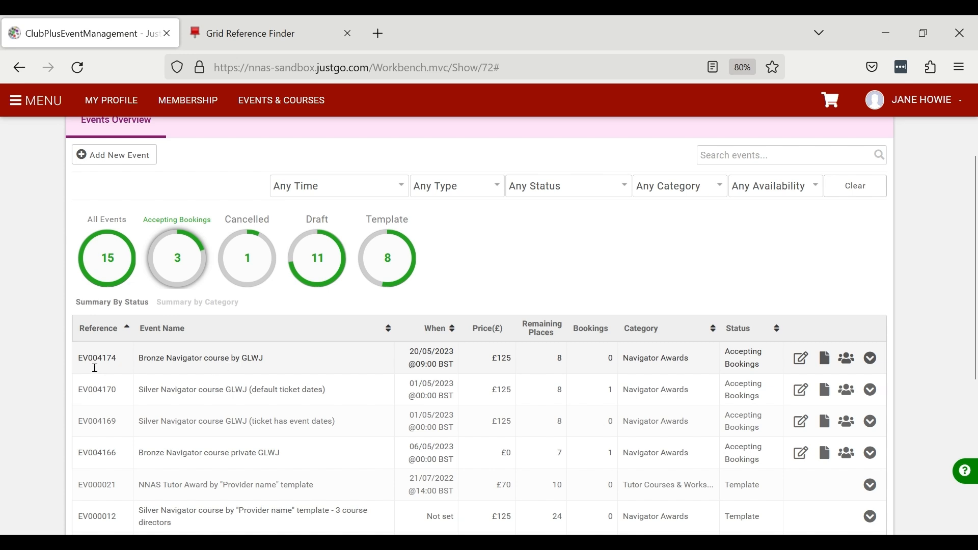
{"action": "left_click_drag", "start_coordinate": [90, 364], "coordinate": [410, 361]}
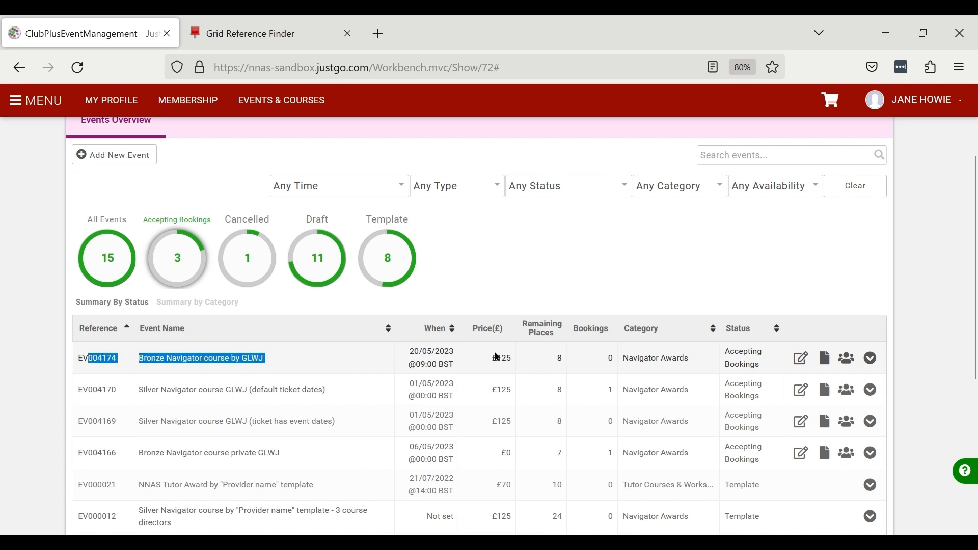